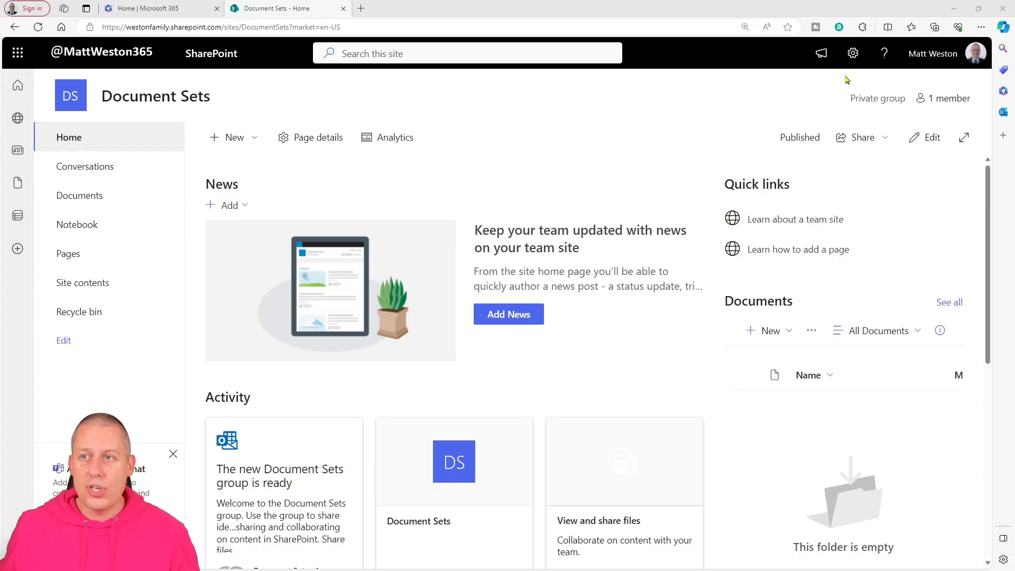
Step: Open the site's full settings and activate the Document Sets feature among the site collection features
click(853, 54)
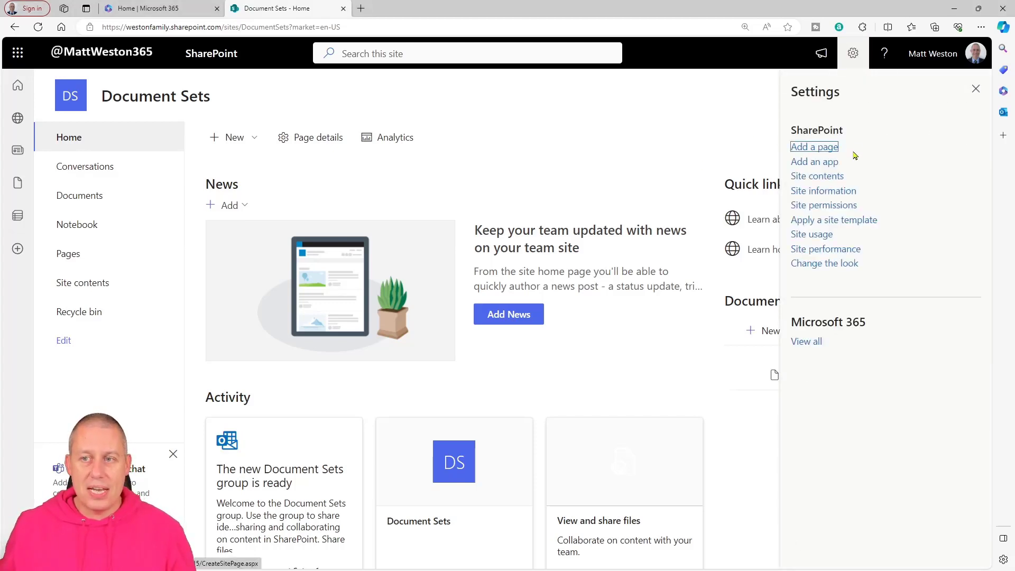
click(842, 192)
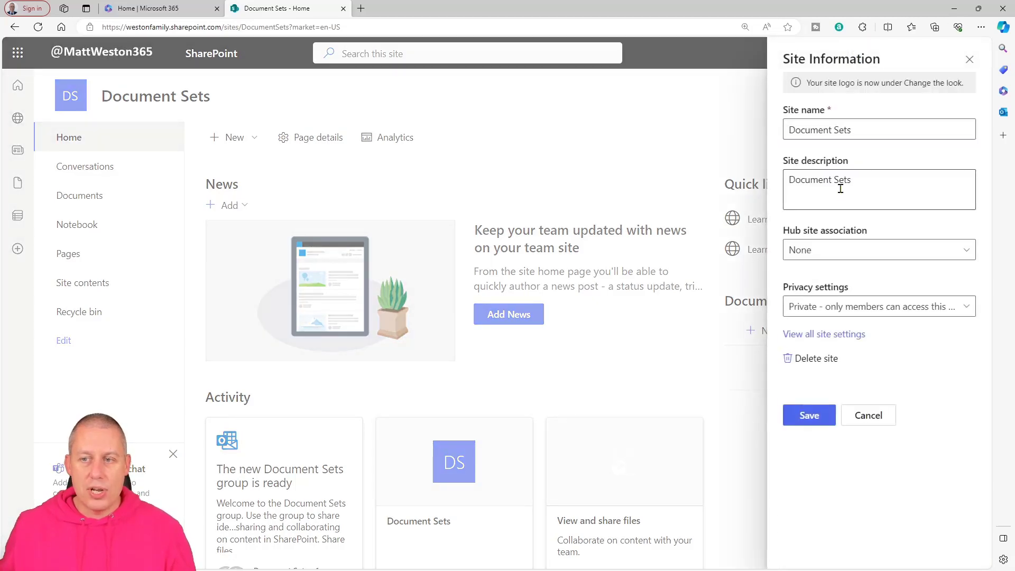
click(832, 336)
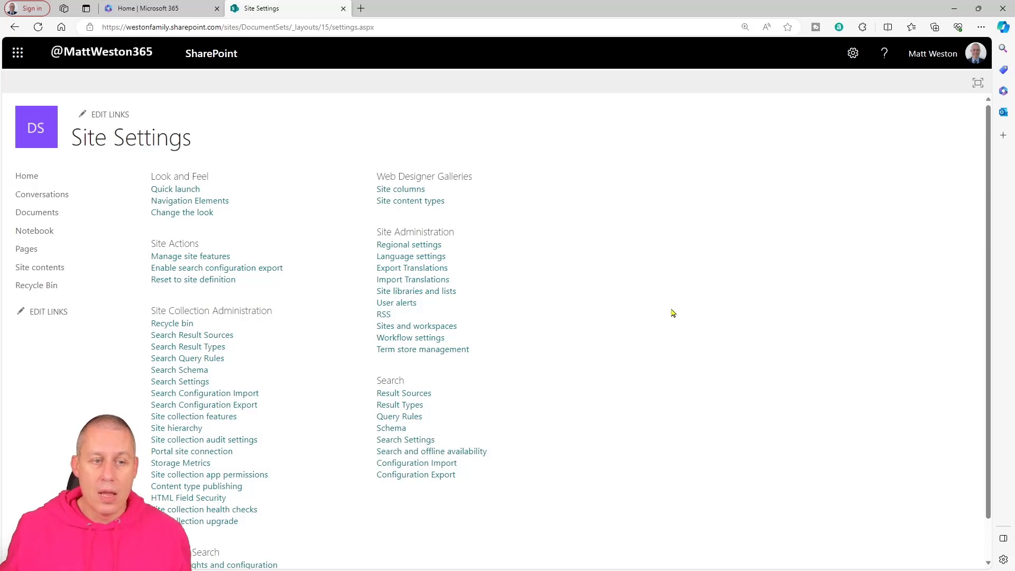
scroll(313, 362, down, 1)
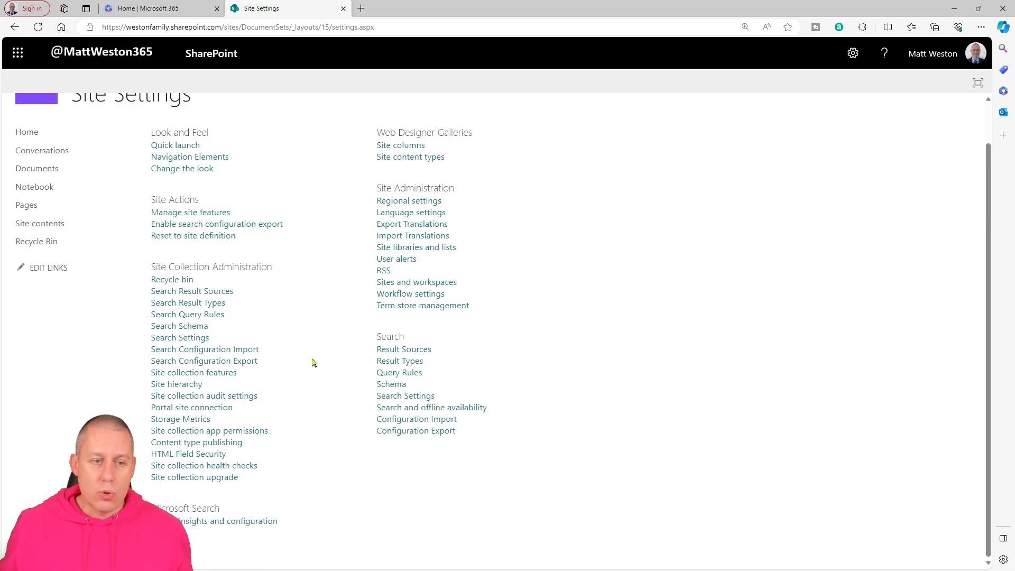
click(238, 378)
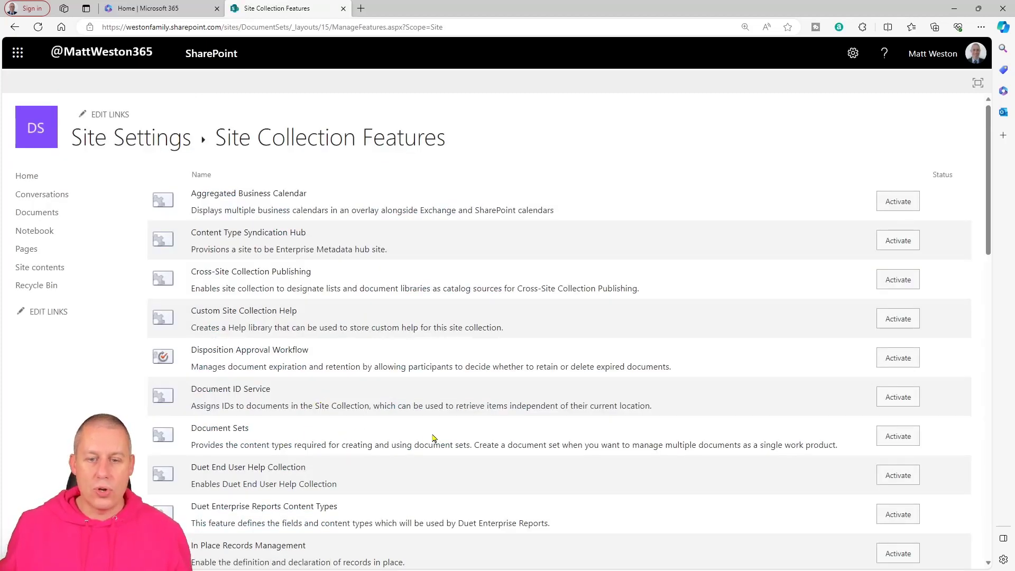
click(892, 436)
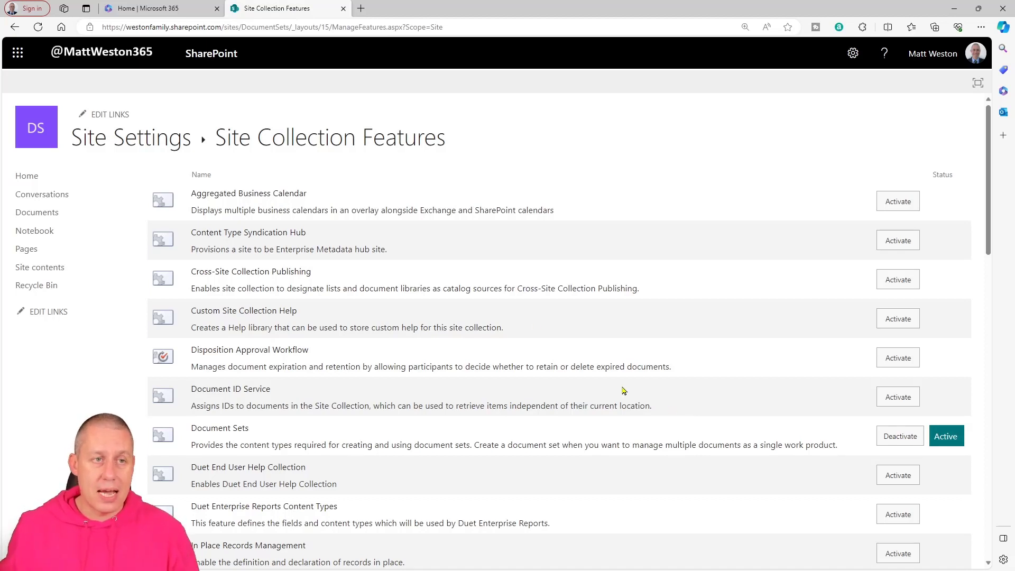
Step: Open the site content types from Site Settings and start a new content type named Client Document Set
click(161, 136)
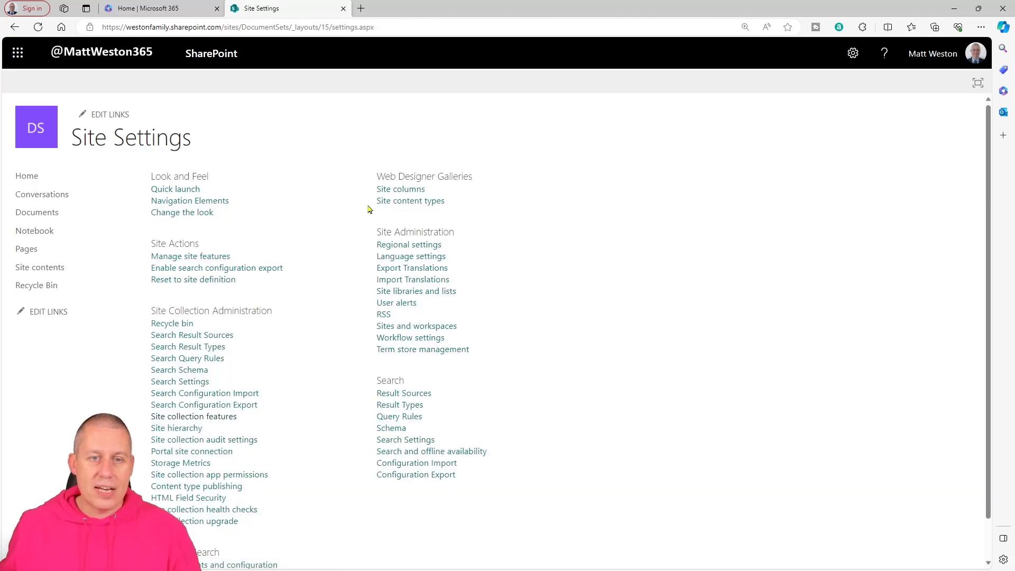
click(421, 203)
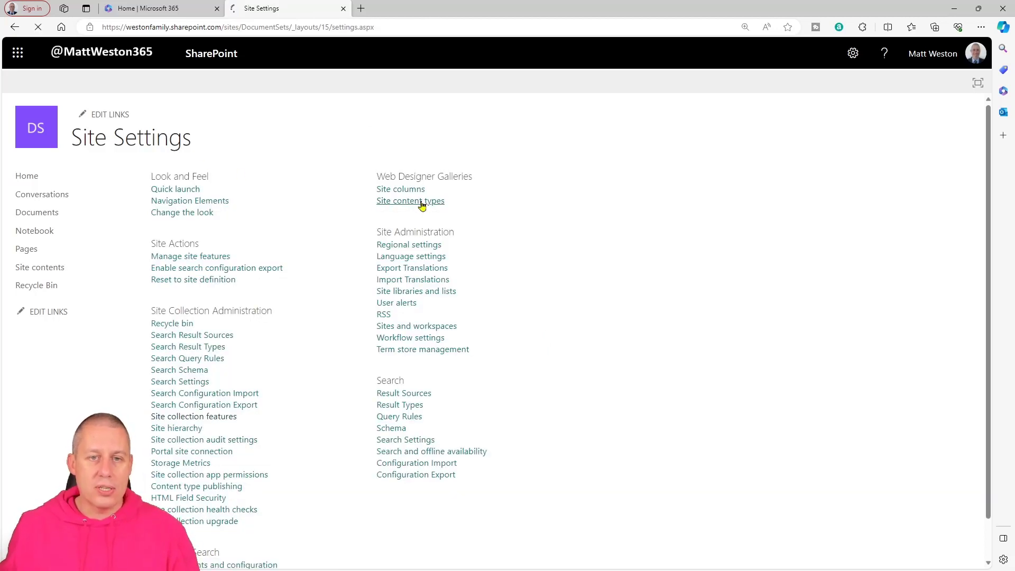
scroll(421, 365, down, 2)
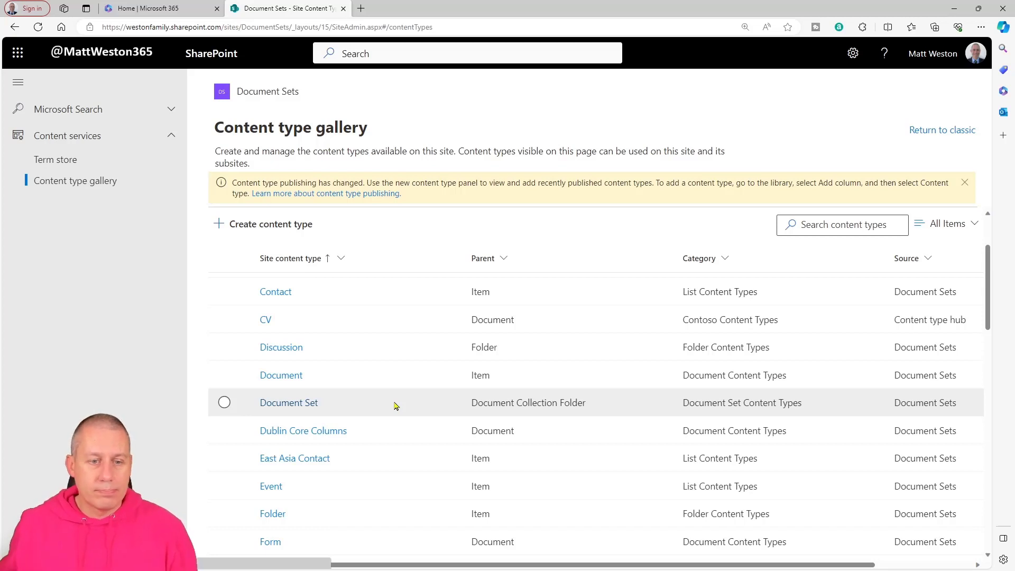
click(282, 229)
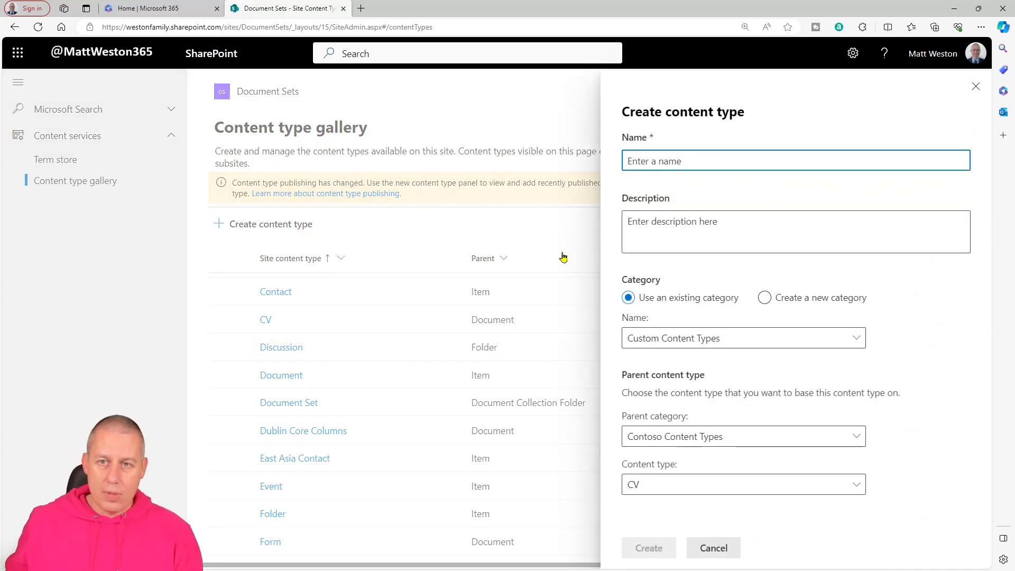
text(Client Document Set)
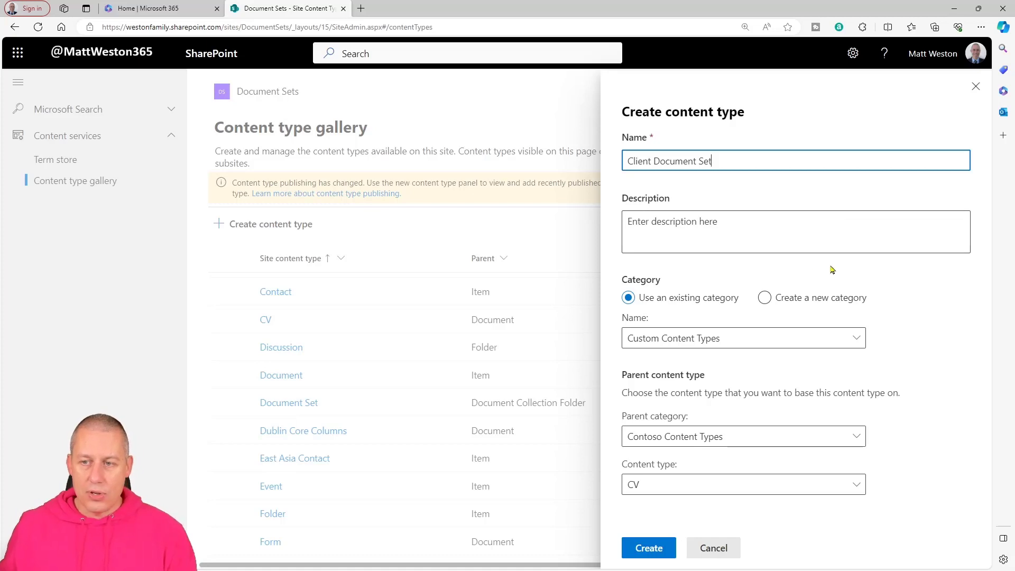
Step: Assign the new content type to a new category named Document Set Demo Content Types
click(766, 296)
click(779, 339)
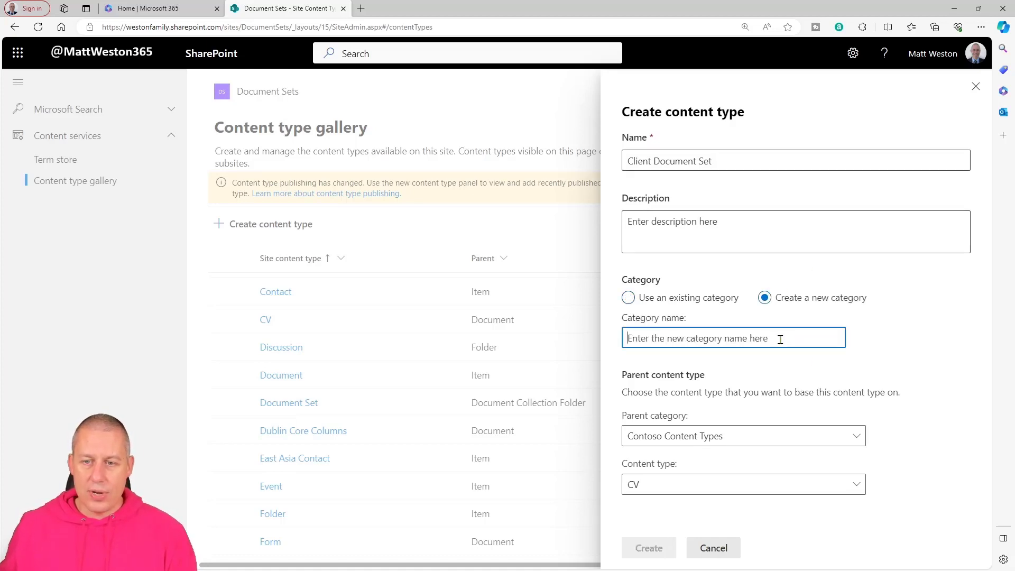
text(Document S)
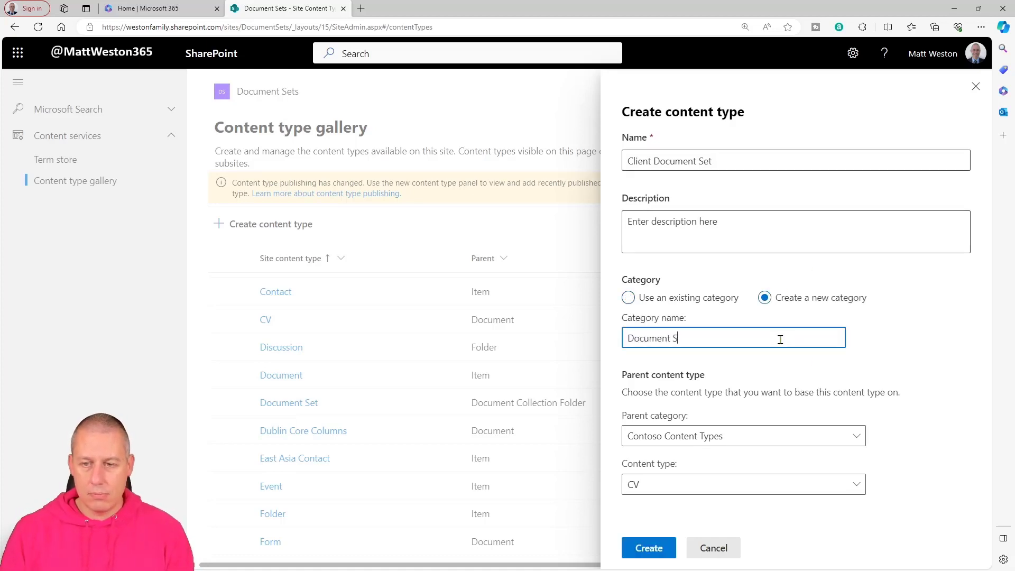
text(et Demo)
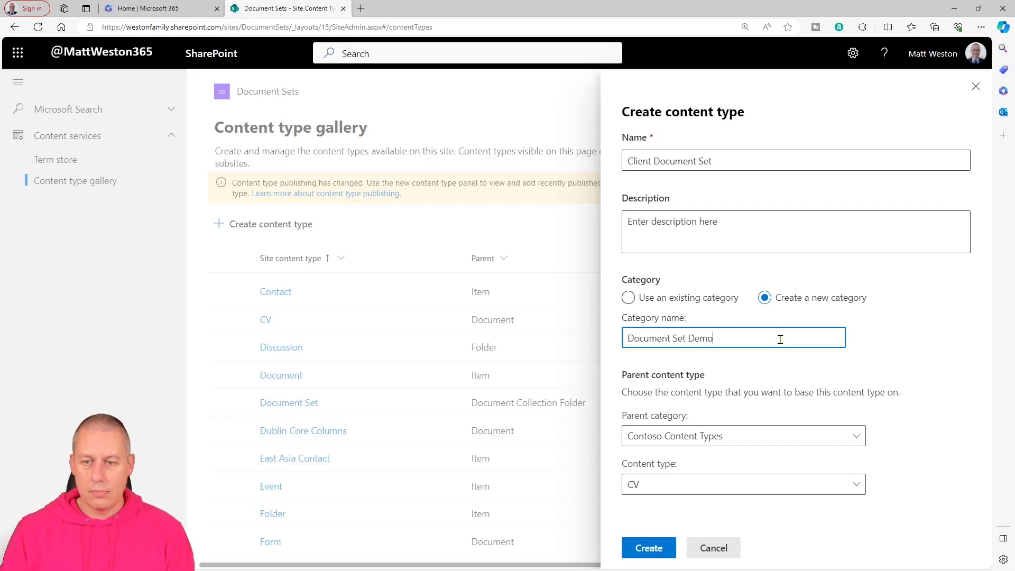
text( Content Types)
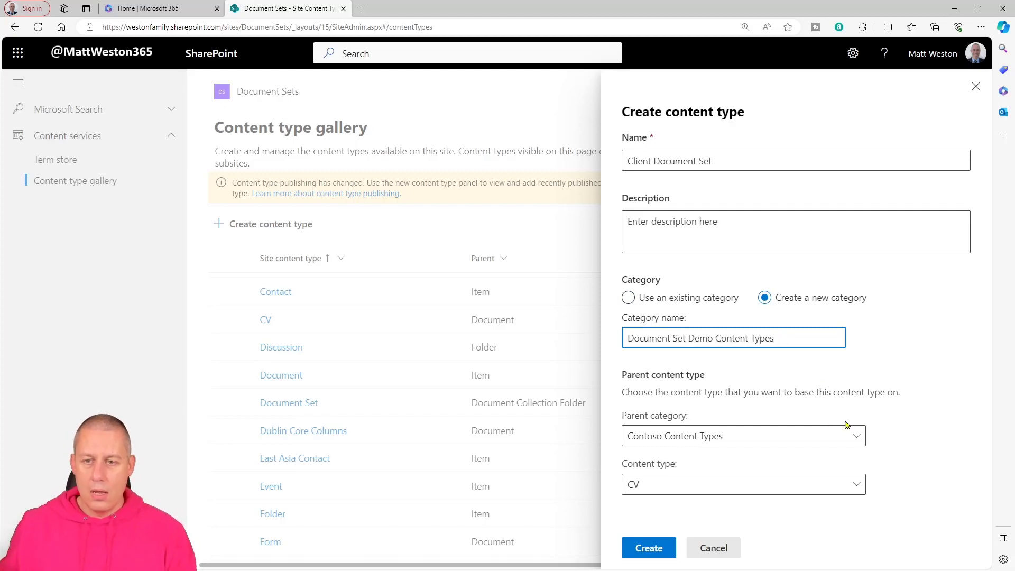
Step: Set the parent category to Document Set Content Types and create the content type
click(753, 440)
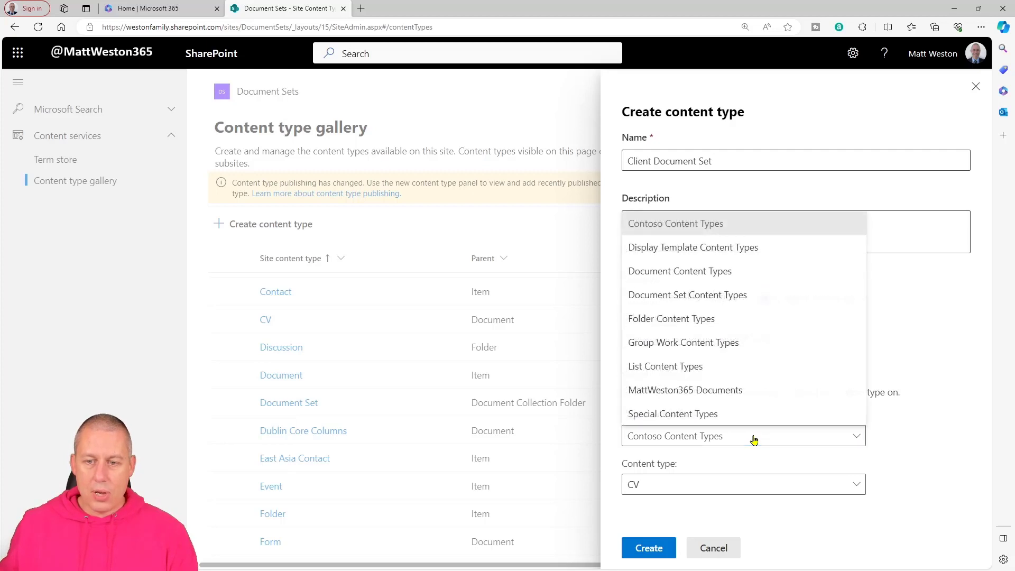
click(731, 298)
click(648, 547)
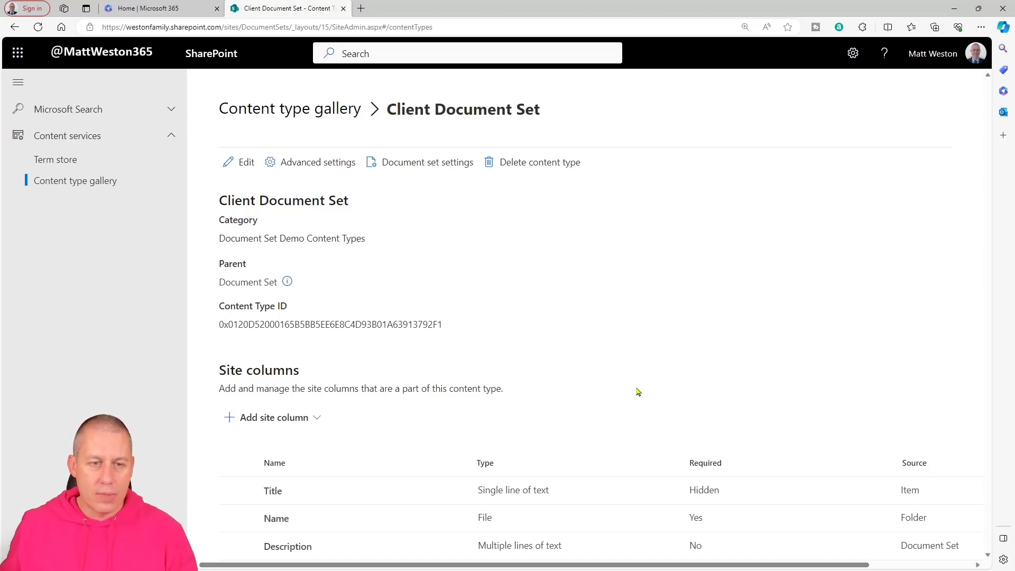
Step: Add a new Client ID site column to the content type, in a new category named Document Set Demo Columns
click(308, 421)
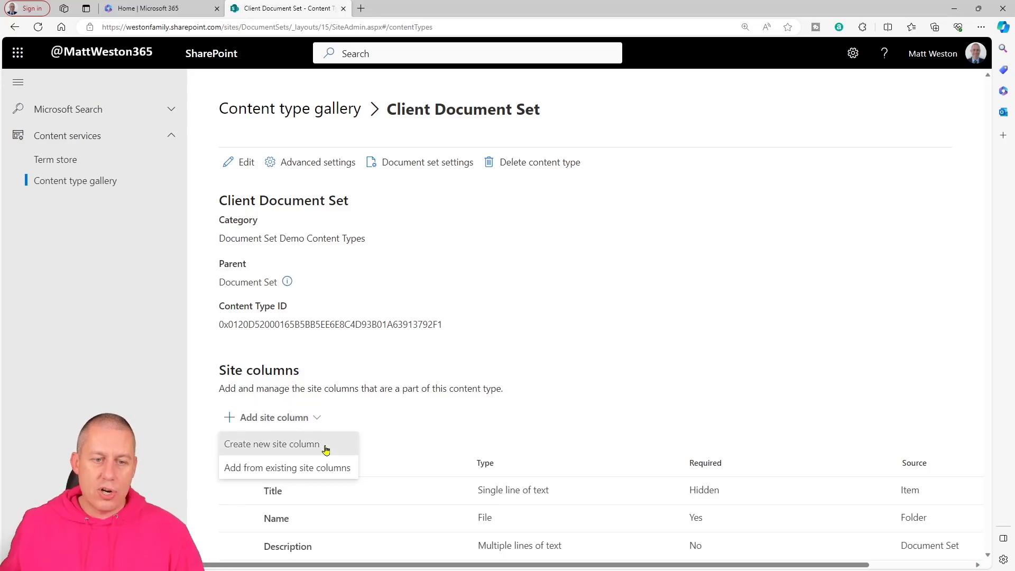
click(316, 447)
text(Client ID)
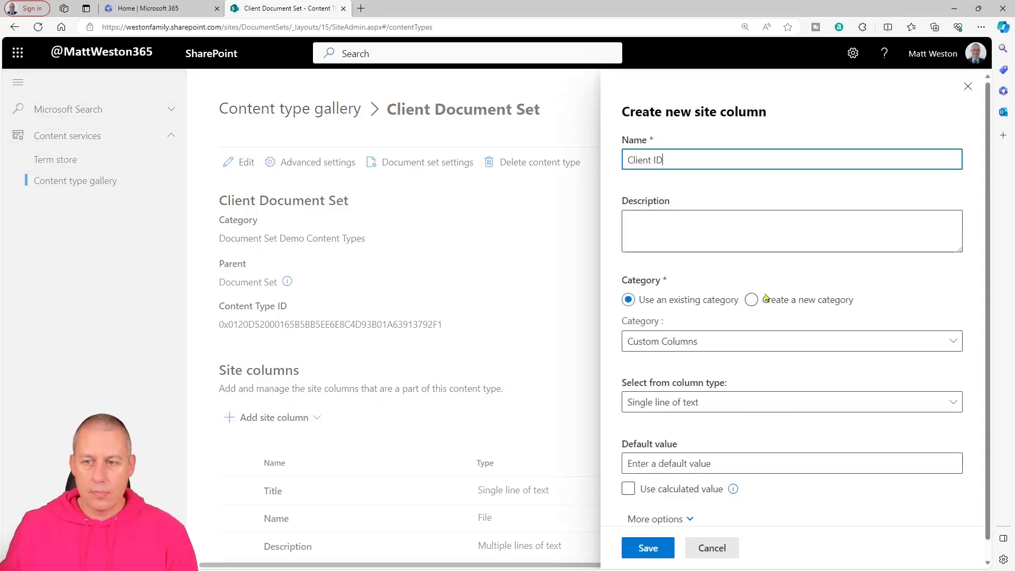
click(750, 300)
click(764, 348)
text(Doc)
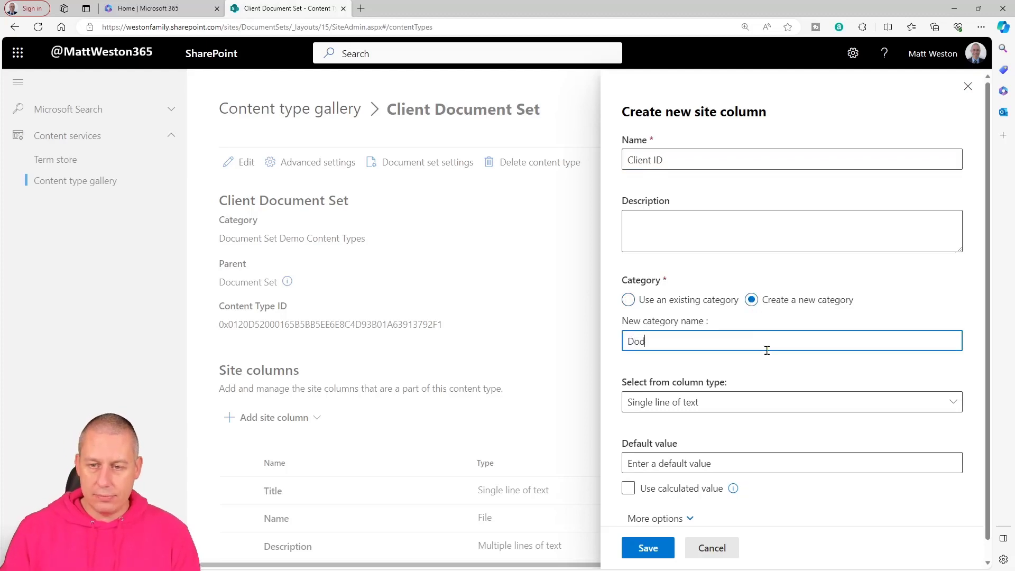
text(ument Set )
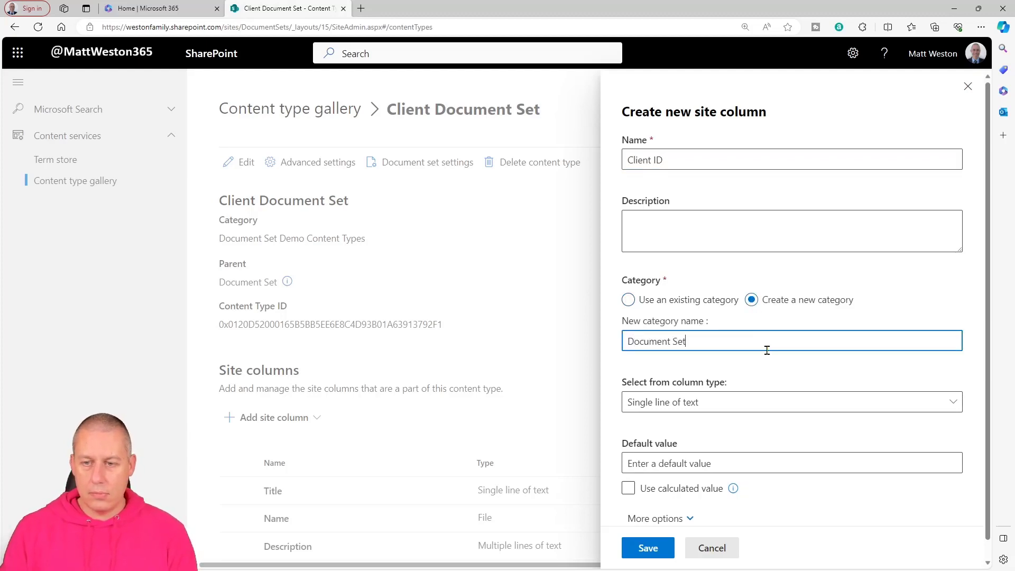
text(Demo )
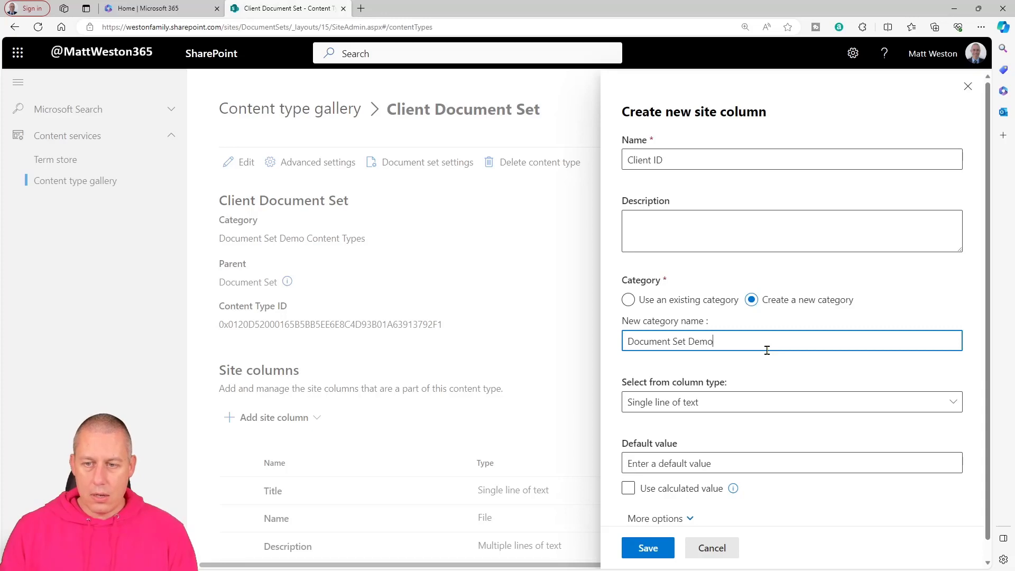
text(Columns)
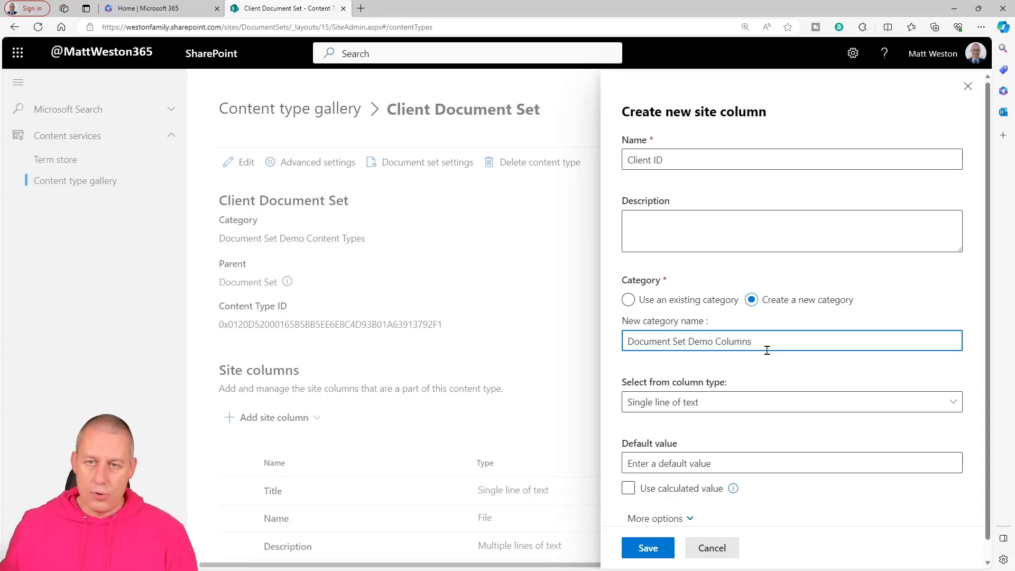
scroll(745, 426, down, 1)
click(647, 551)
scroll(662, 443, down, 1)
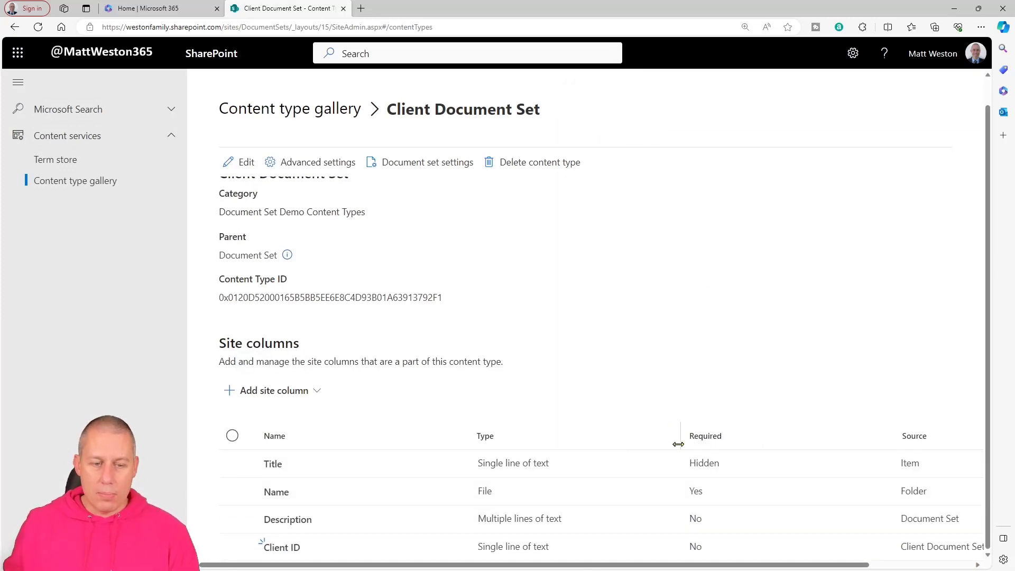
Step: Open the content type's document set settings and review the allowed content types and default content options
scroll(607, 422, up, 1)
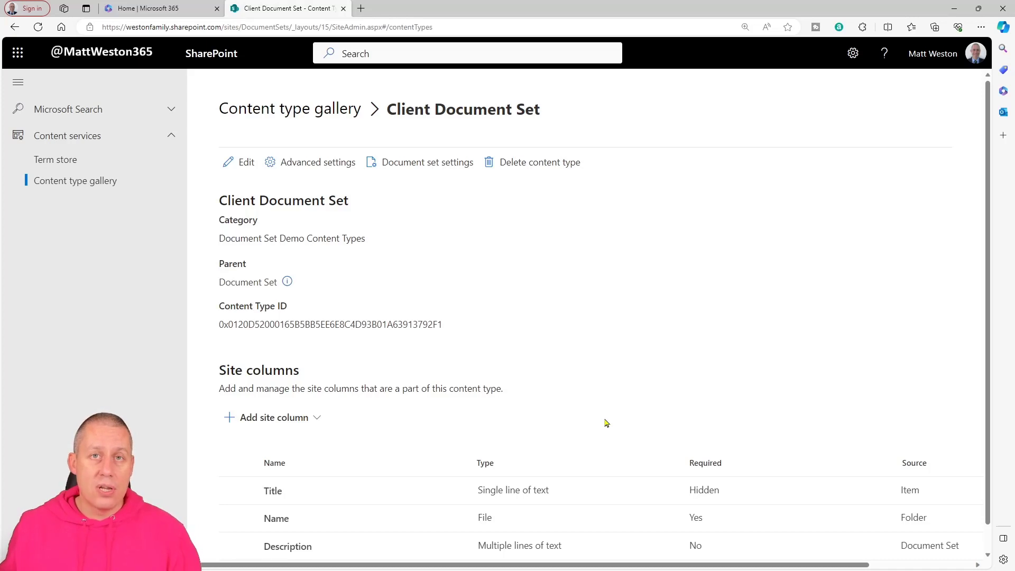
click(410, 178)
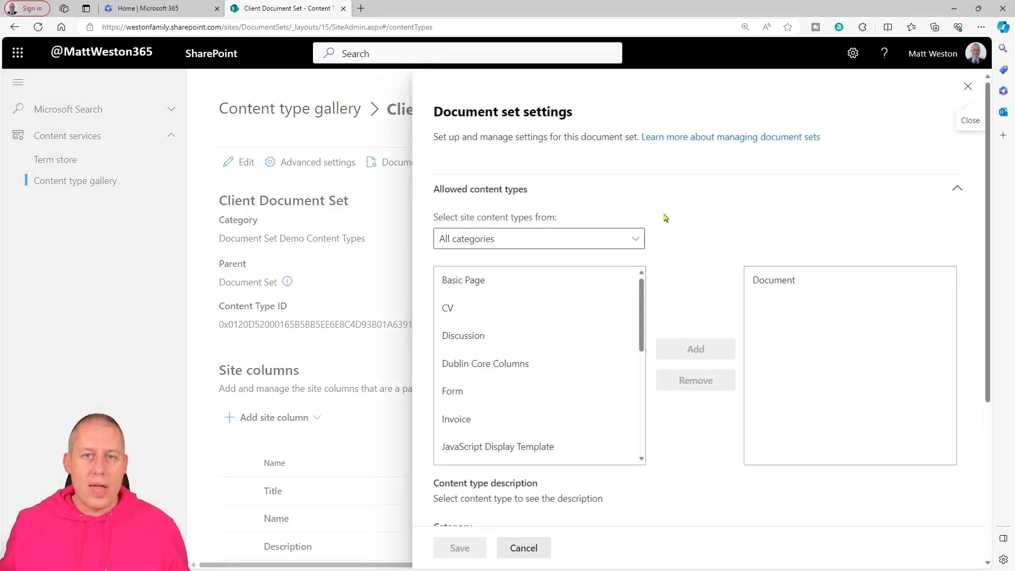
scroll(724, 204, down, 1)
scroll(727, 205, up, 1)
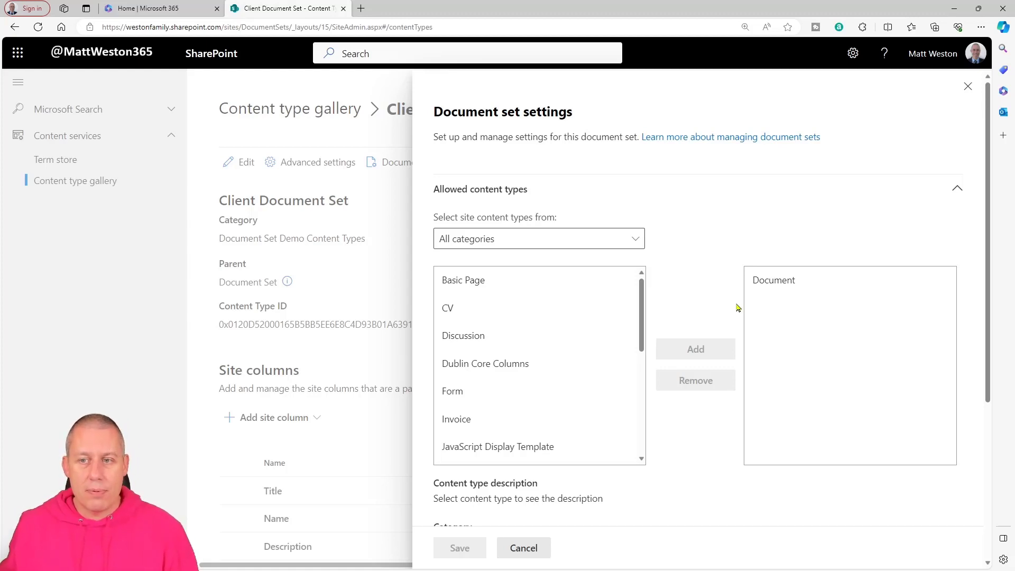
scroll(708, 269, down, 5)
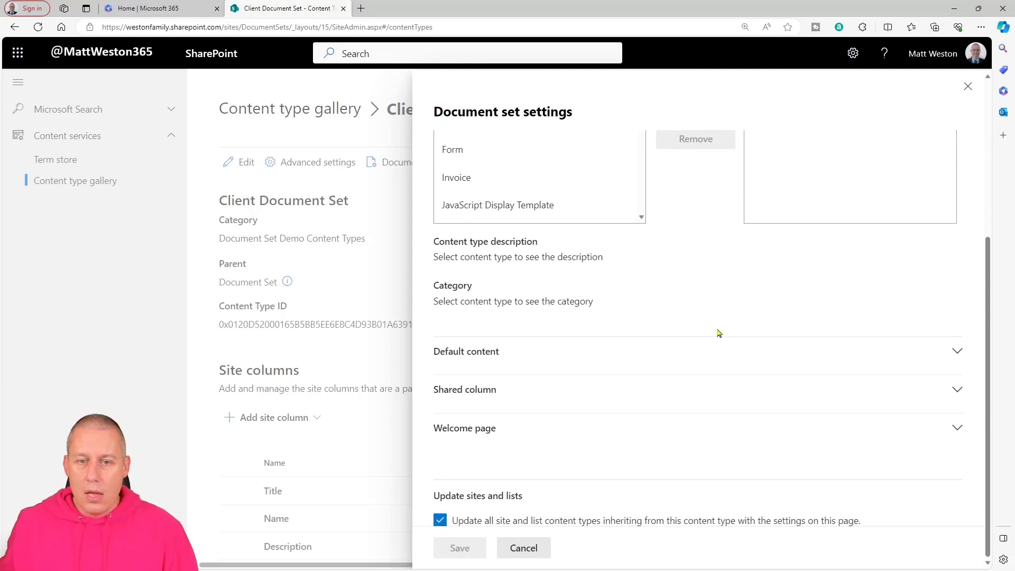
click(871, 352)
scroll(824, 325, down, 2)
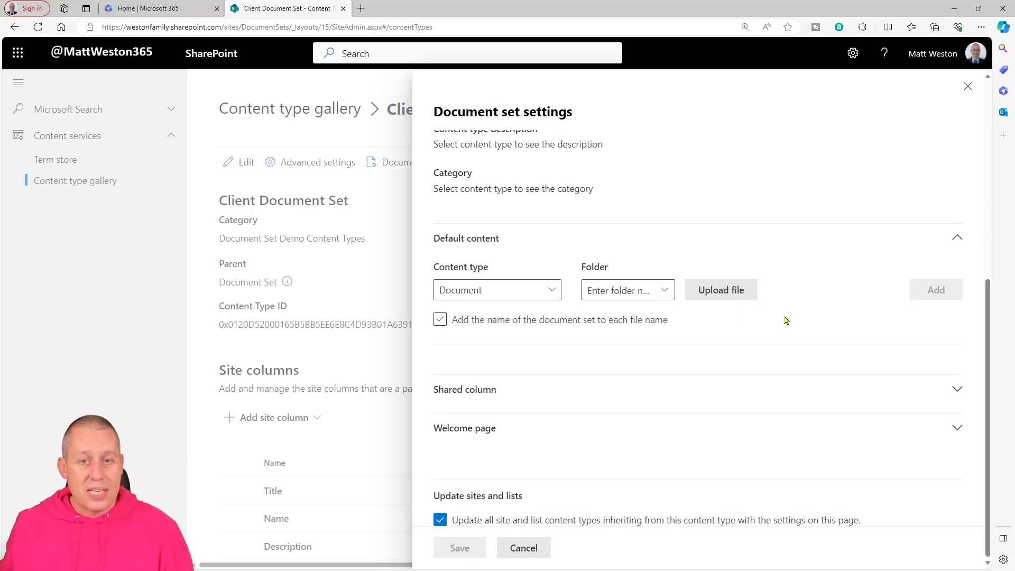
Step: Make Client ID a shared column synced to all documents in the set and save the document set settings
click(911, 394)
scroll(811, 338, down, 2)
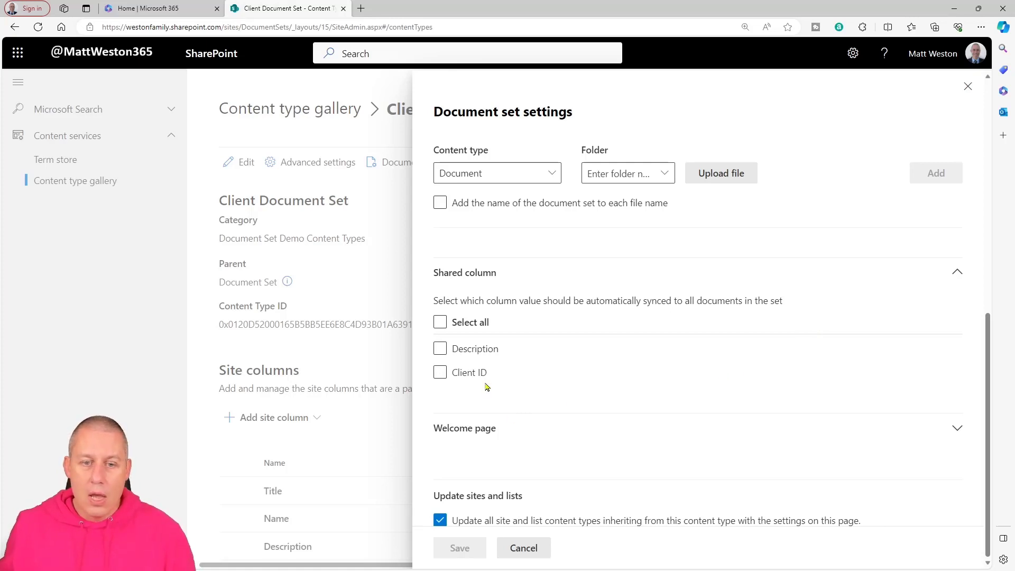
click(440, 372)
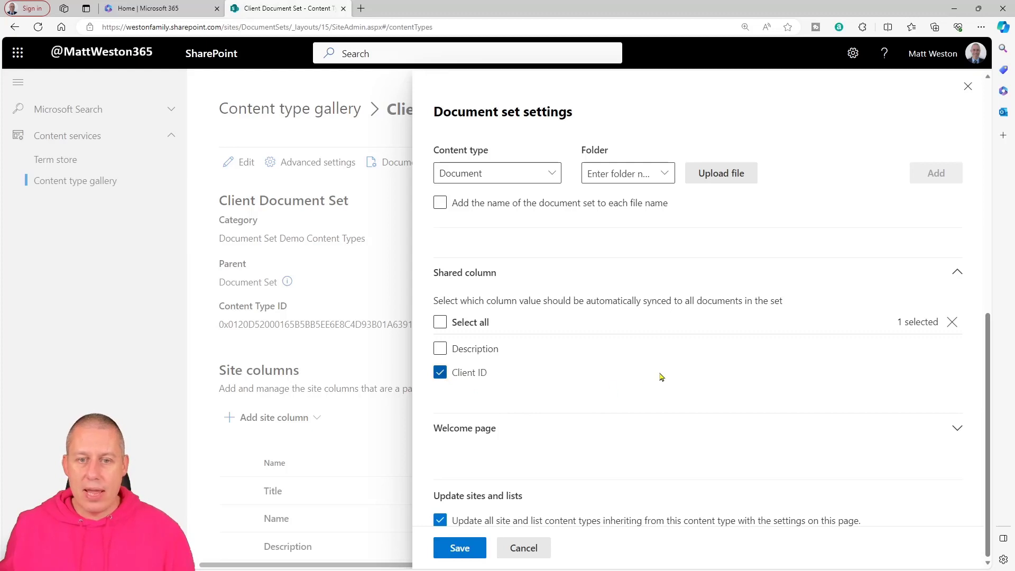
click(460, 548)
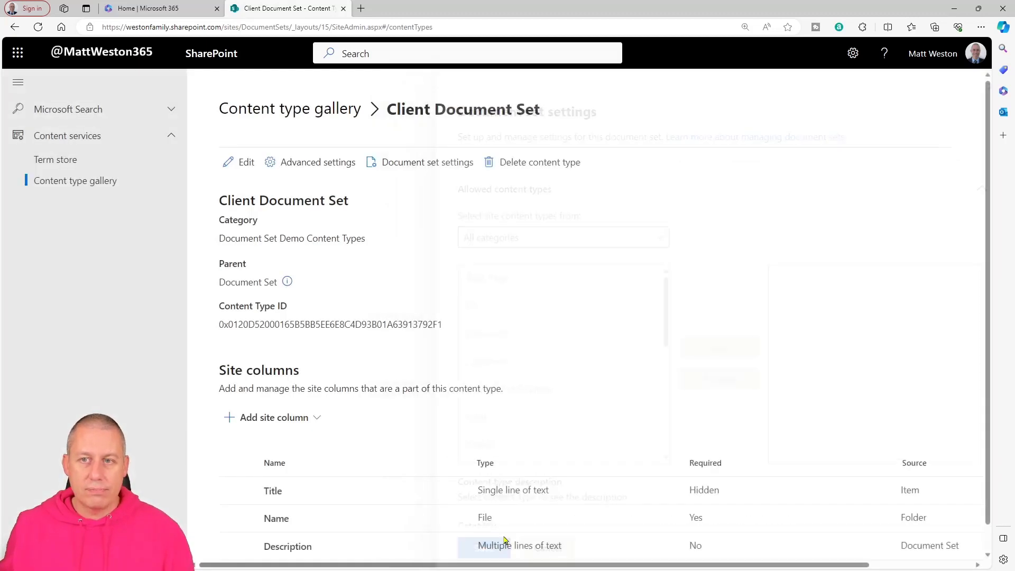
scroll(563, 401, down, 1)
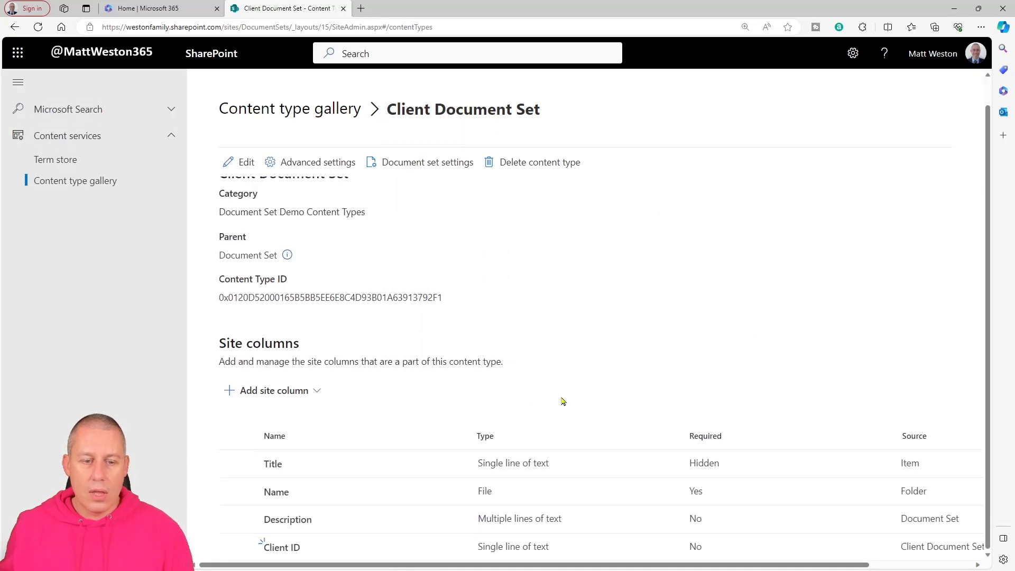
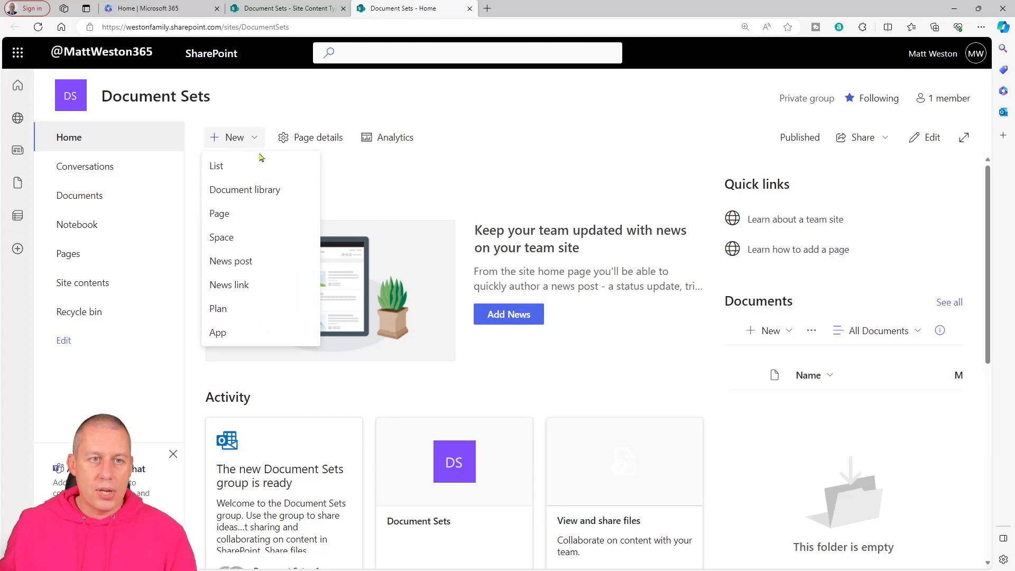
Step: Create a blank document library named Document Sets Demo on the site, shown in the site navigation
click(301, 191)
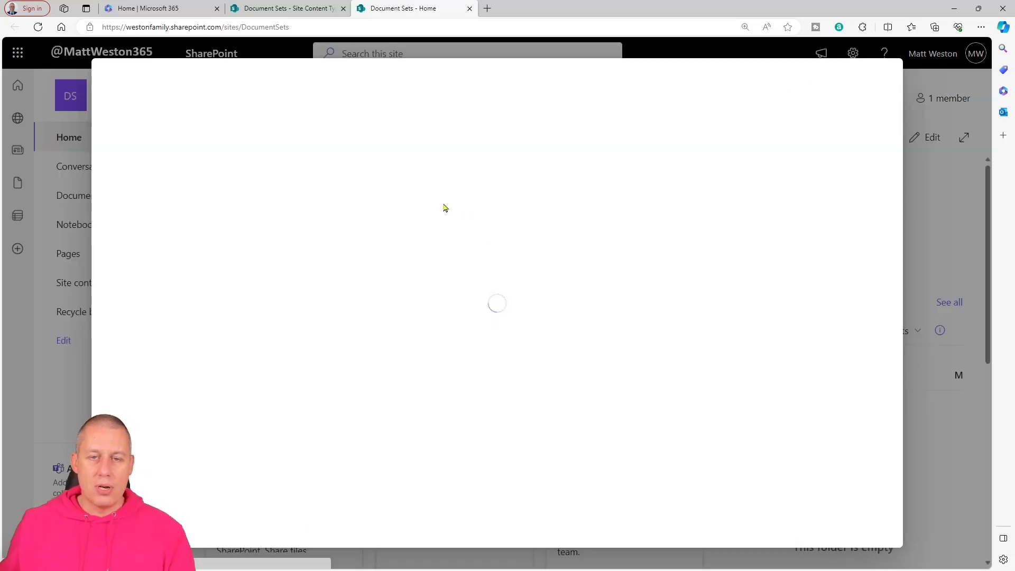
click(170, 145)
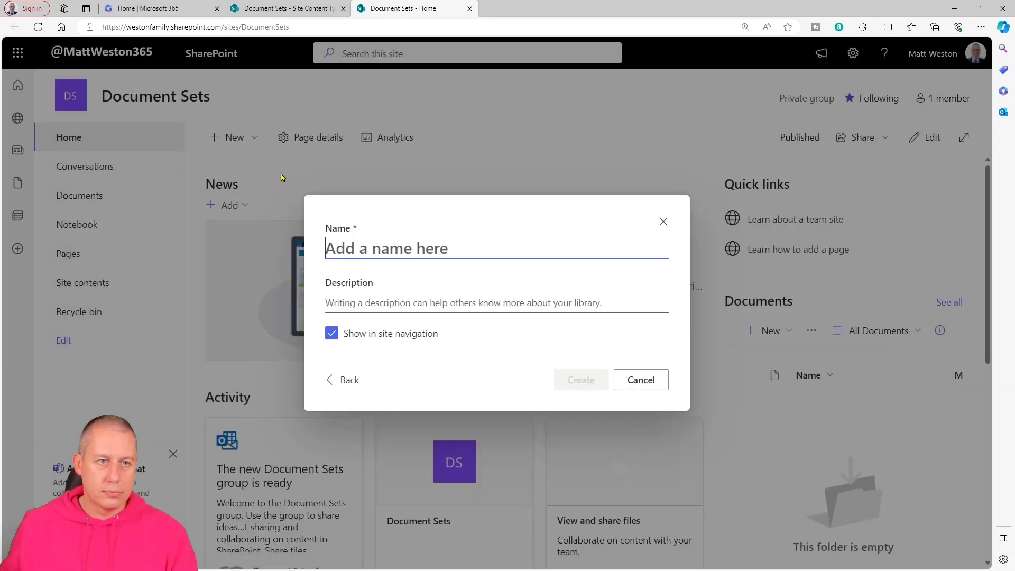
text(Document Sets Demo)
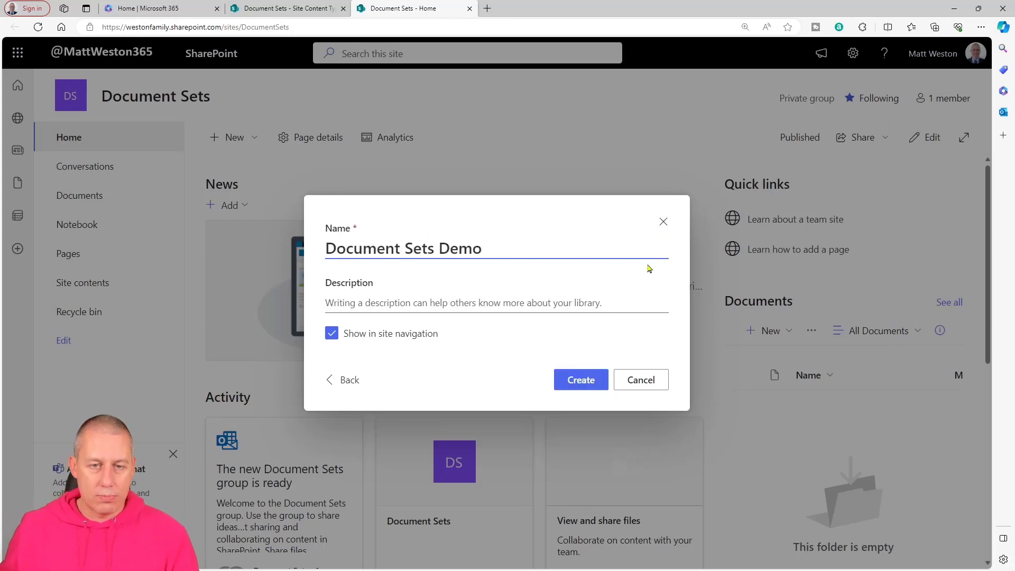
click(588, 385)
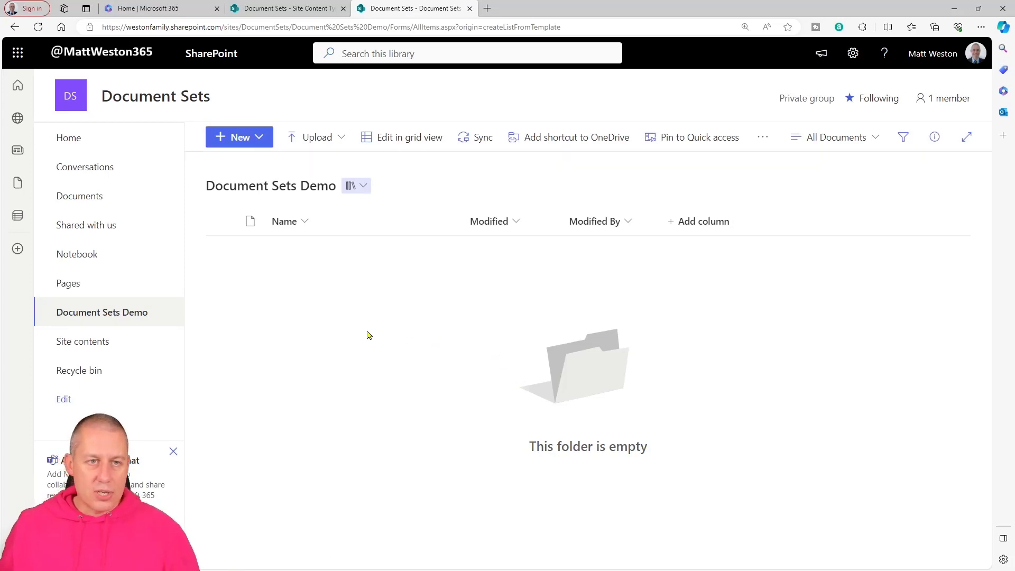
Step: Check the new library's default file creation options, and open its full library settings page to review the available settings
click(254, 138)
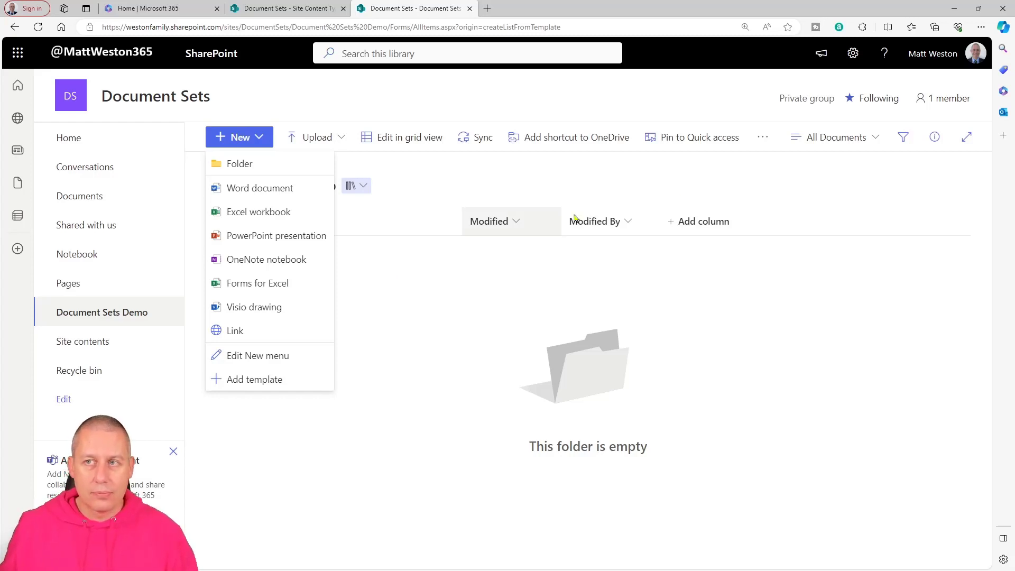
click(856, 56)
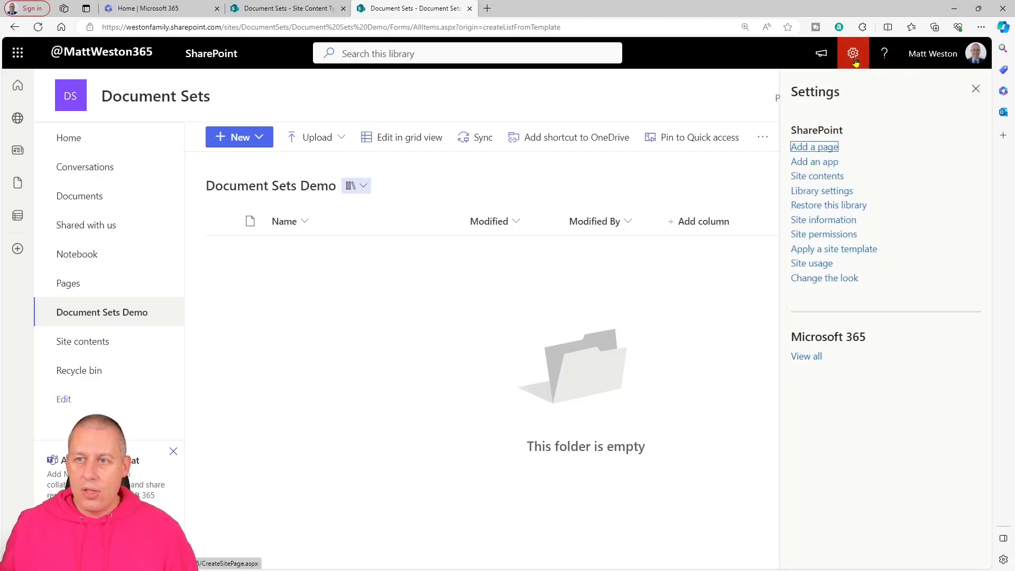
click(832, 193)
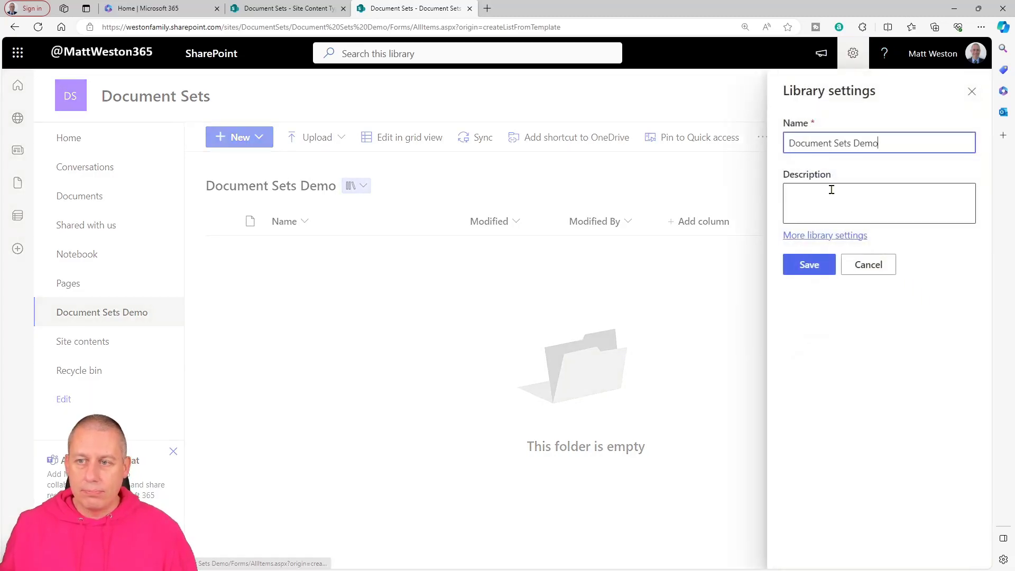
click(825, 234)
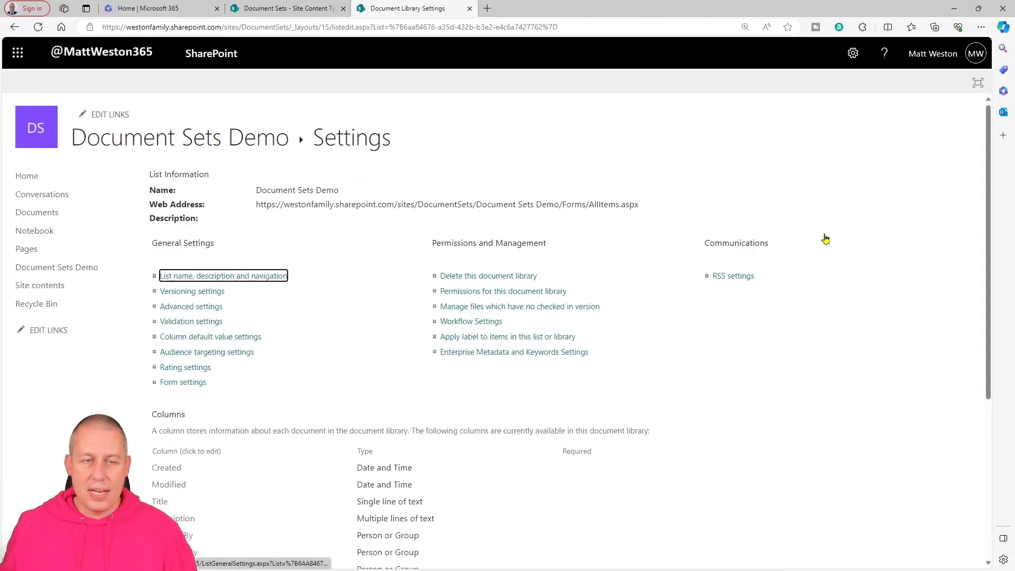
key(ctrl+plus)
key(ctrl+plus)
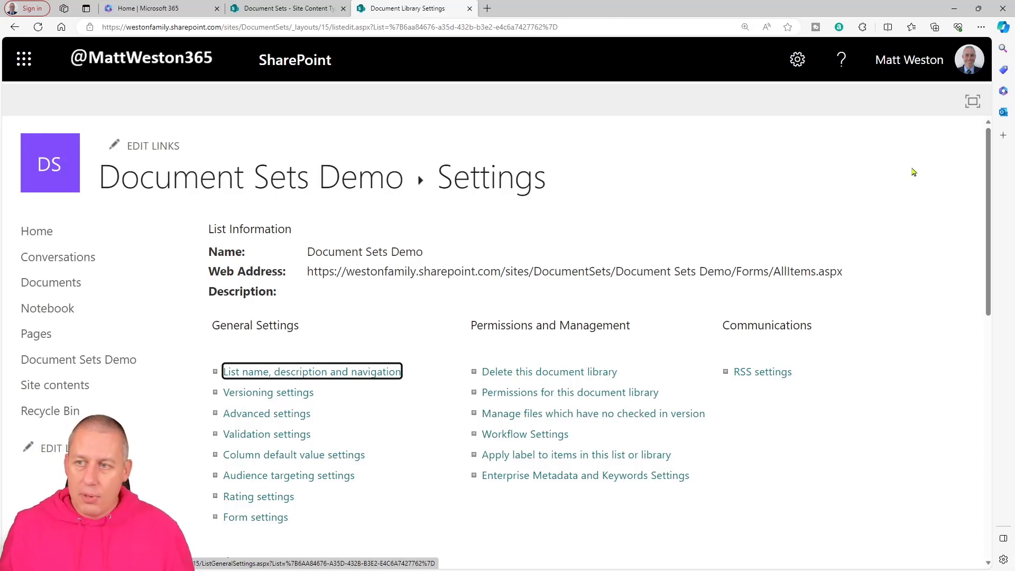
drag(987, 140, 996, 182)
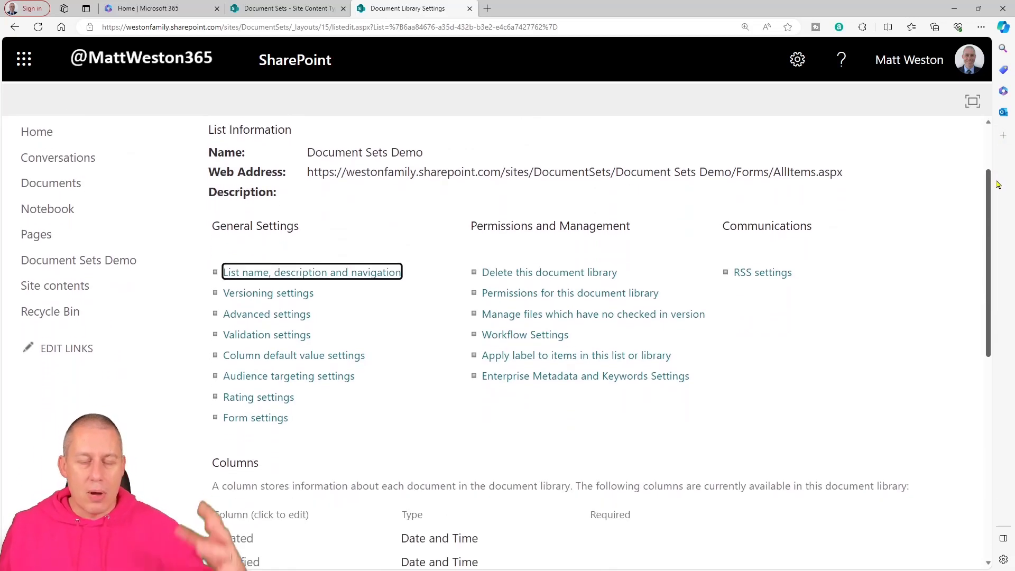
scroll(996, 183, down, 4)
scroll(599, 346, down, 5)
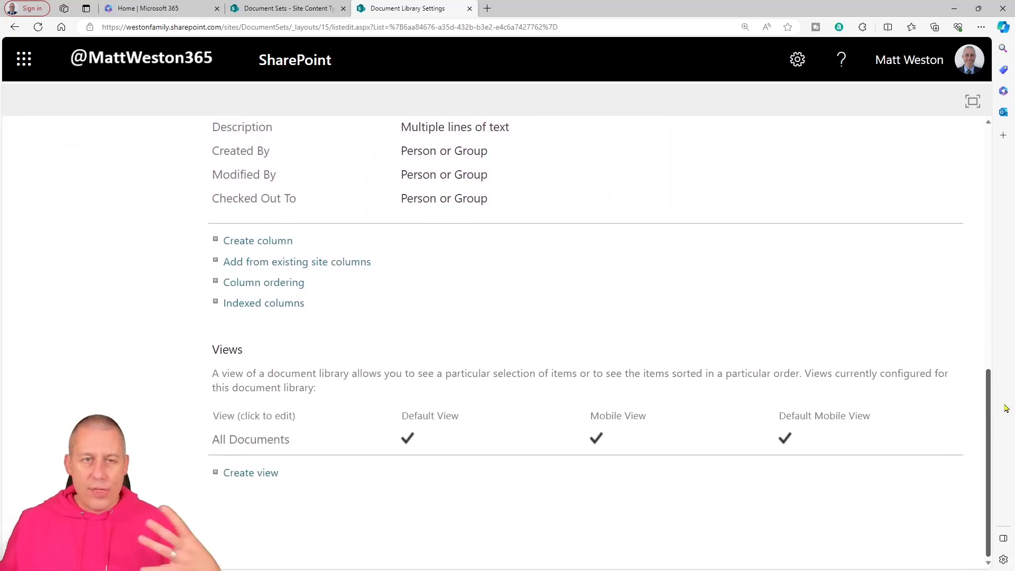
scroll(953, 224, up, 10)
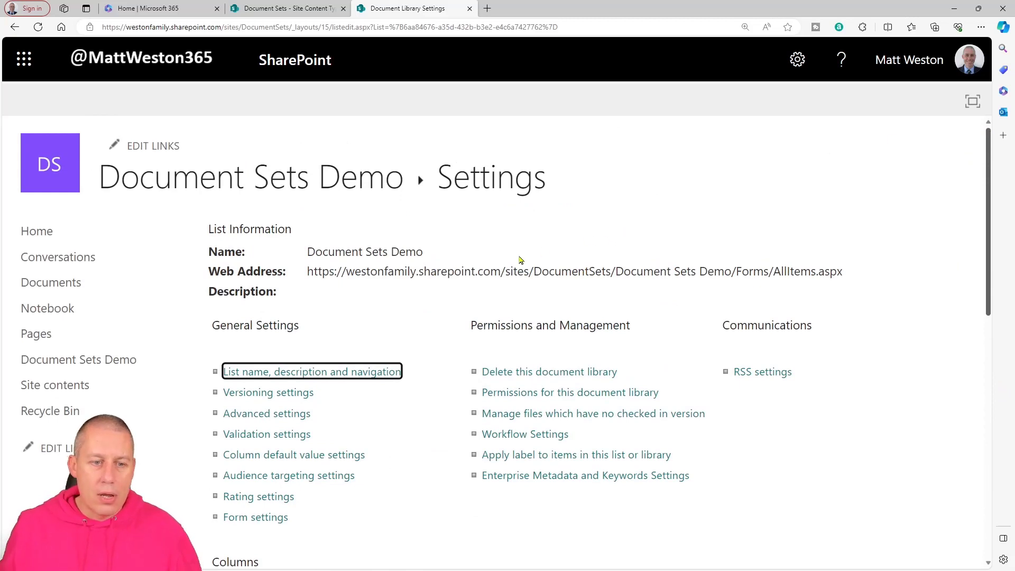
Step: Allow management of content types in the library's advanced settings and save the change
click(305, 420)
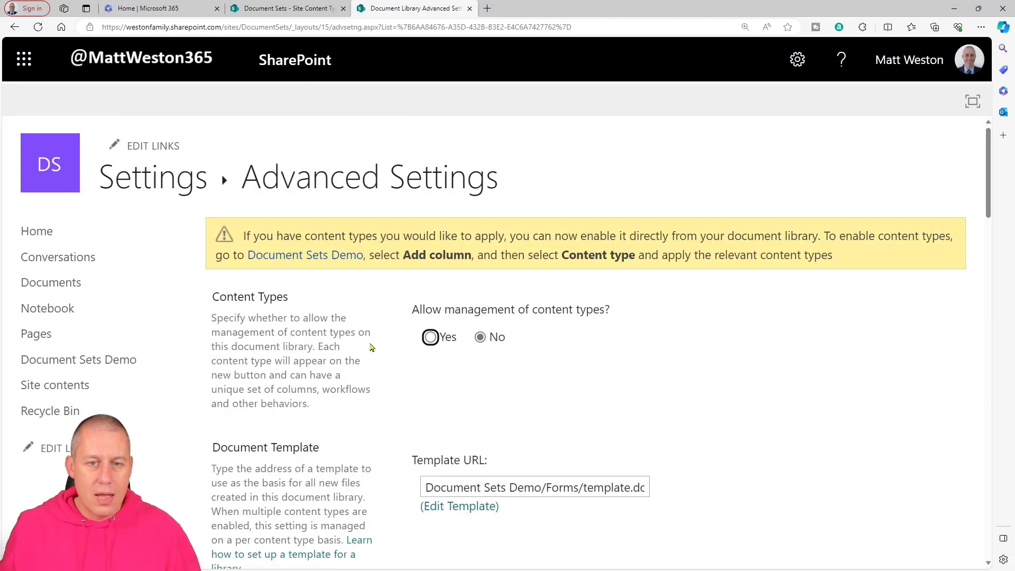
click(430, 337)
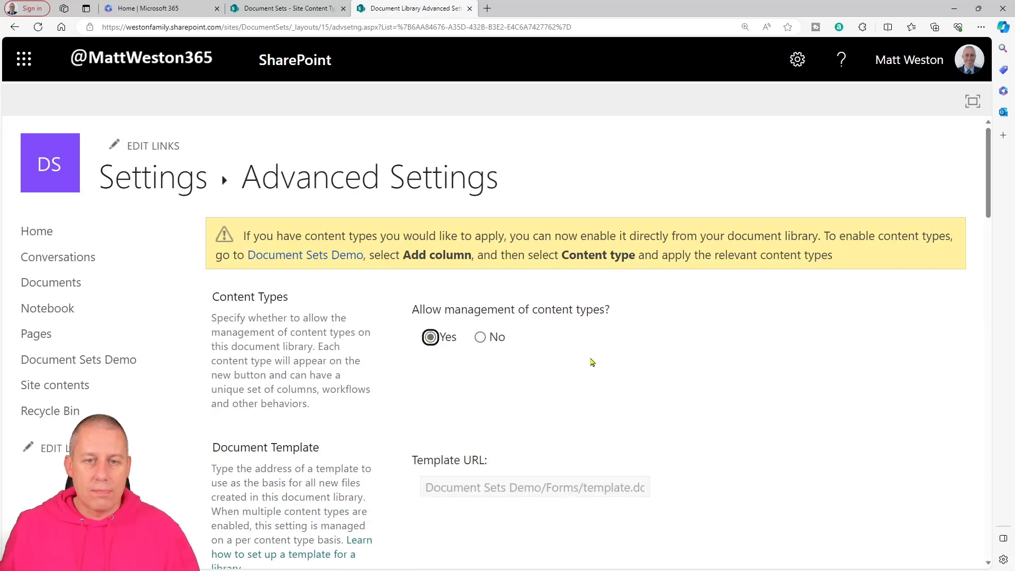
drag(986, 151, 986, 523)
click(632, 490)
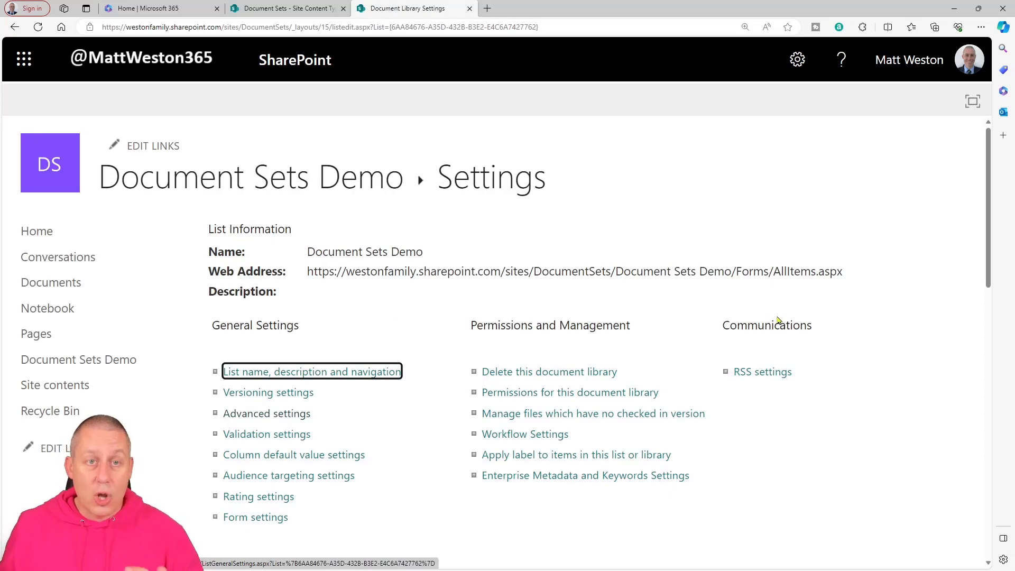
Step: Add the Client Document Set content type from the Document Set Demo Content Types group to the library
drag(988, 179, 973, 308)
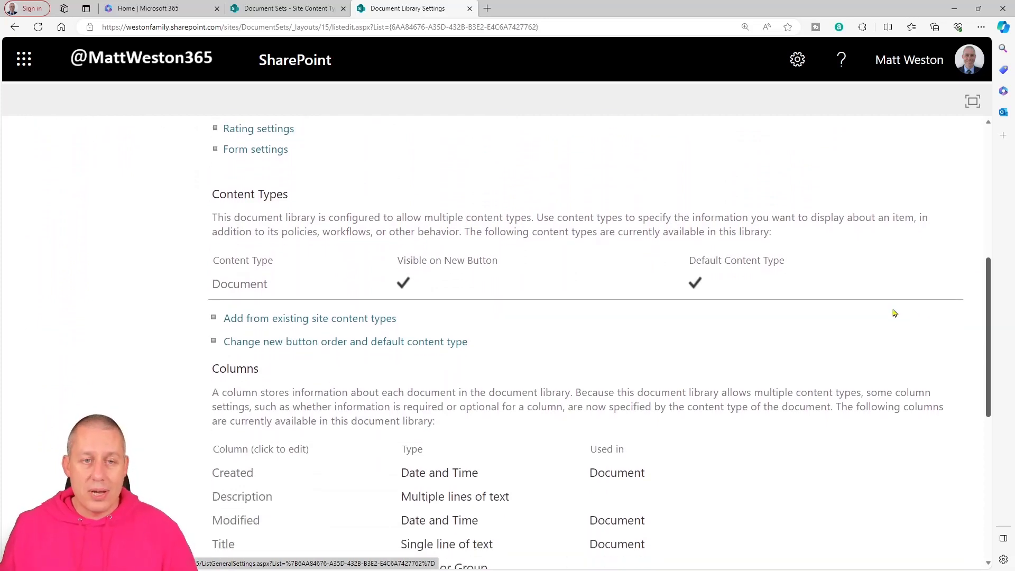
click(363, 318)
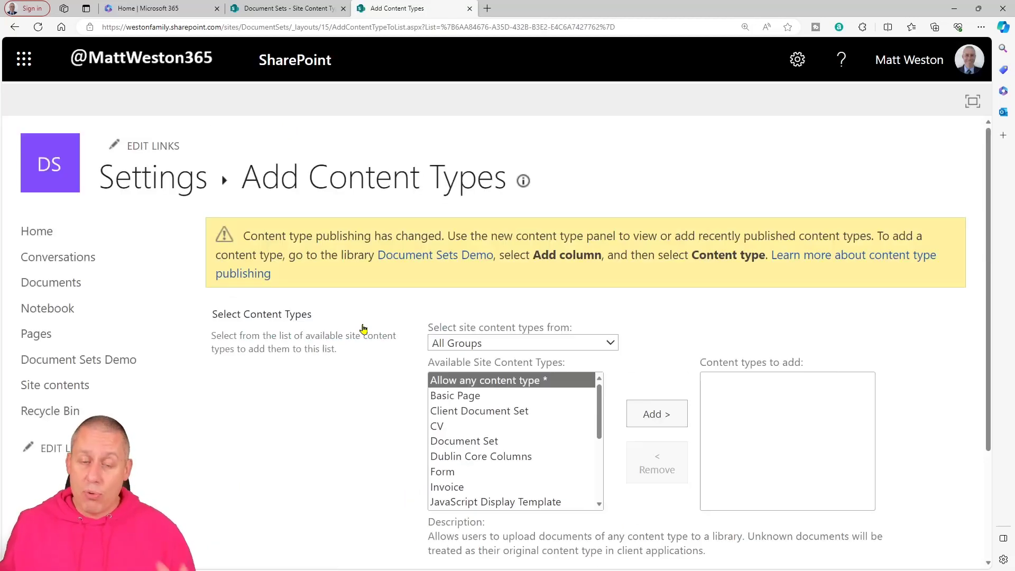
click(609, 345)
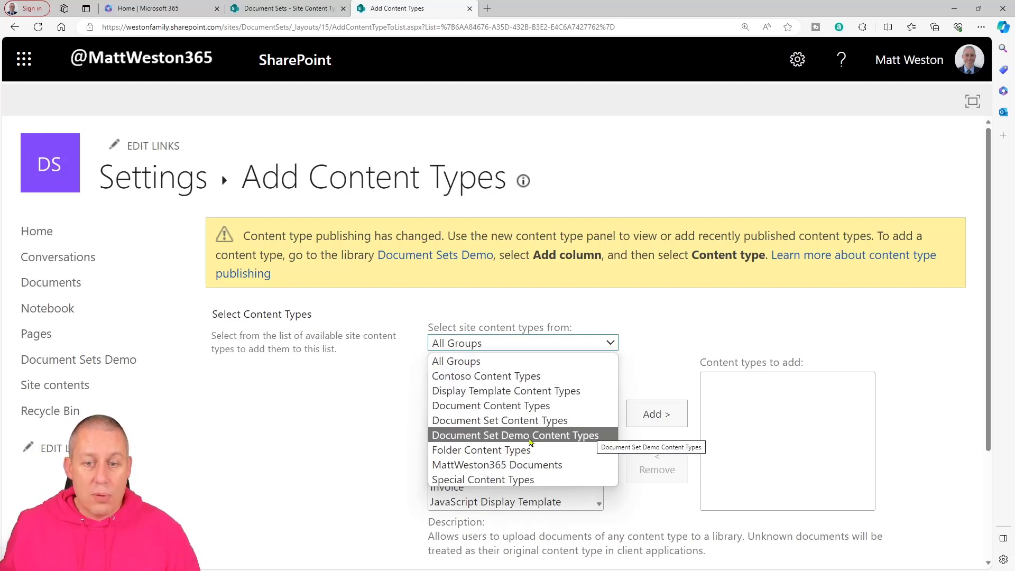
click(549, 438)
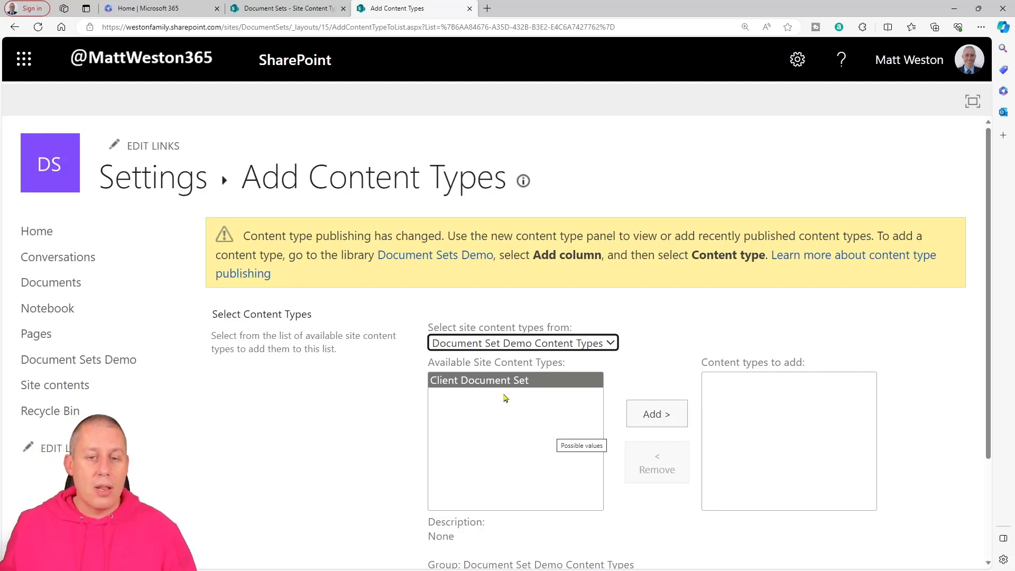
click(657, 414)
scroll(943, 376, down, 1)
scroll(940, 371, down, 2)
click(861, 483)
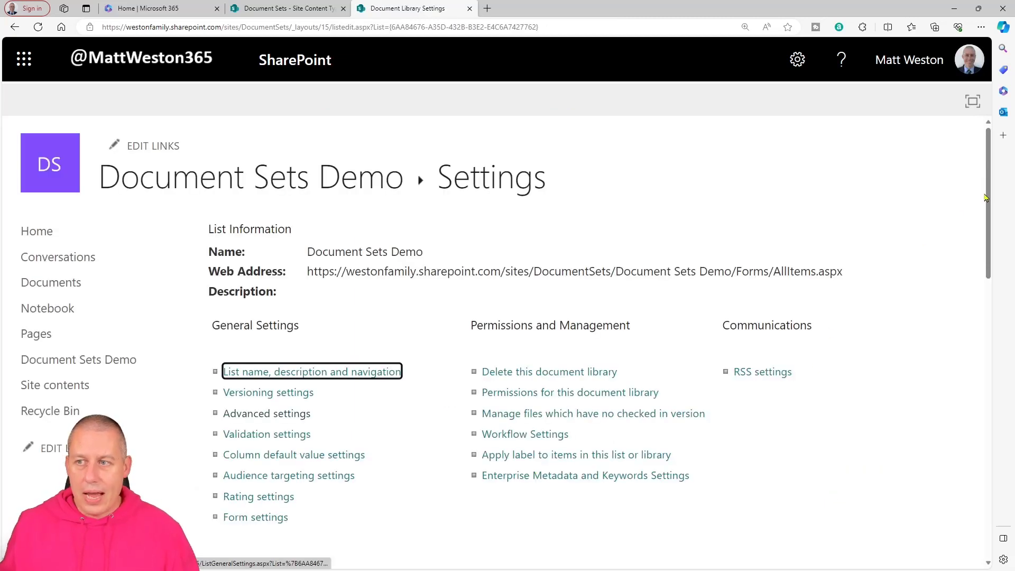
Step: Check the library's list of content types and return to the Document Sets Demo library
drag(986, 200, 979, 309)
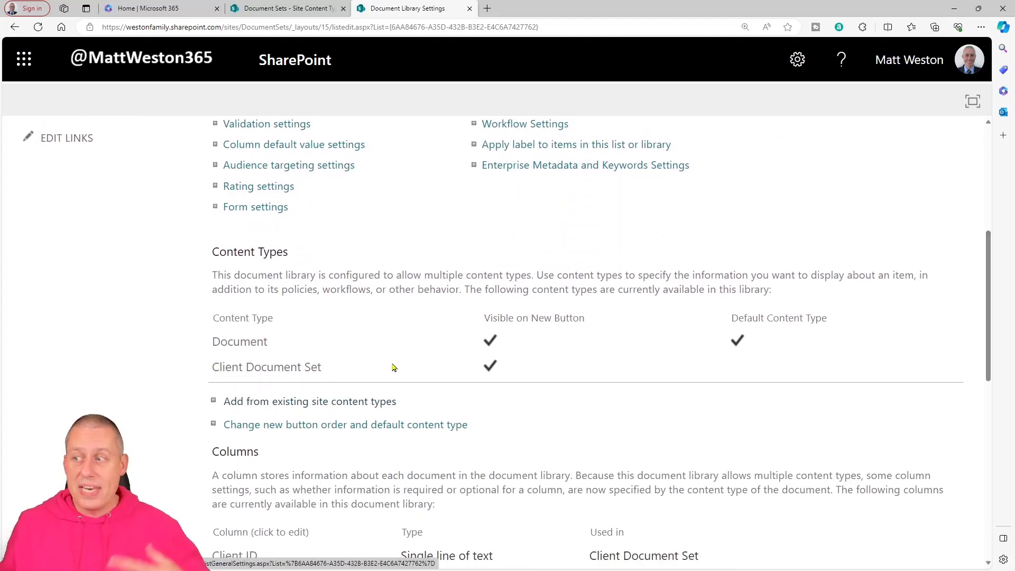
key(Home)
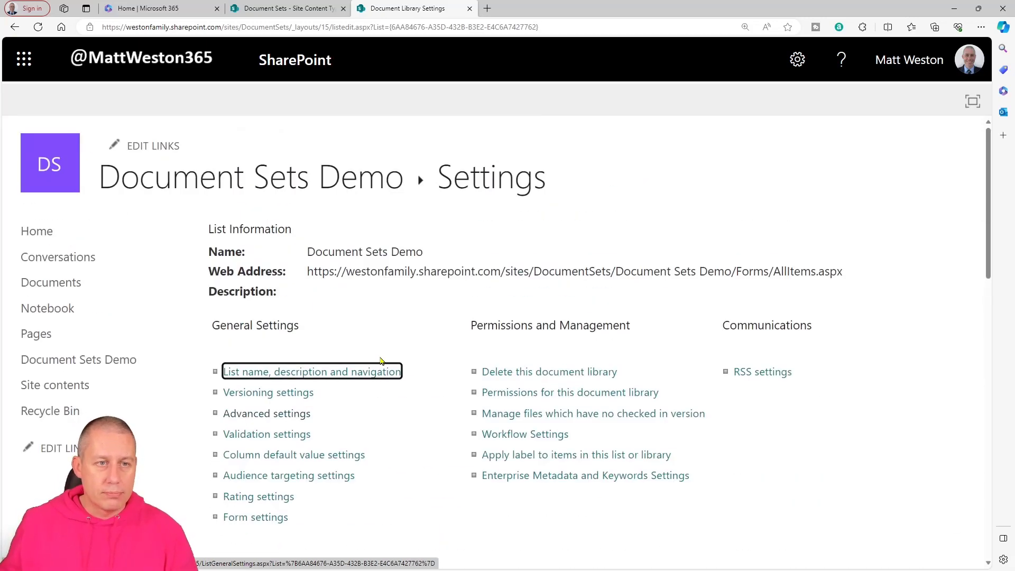
click(317, 182)
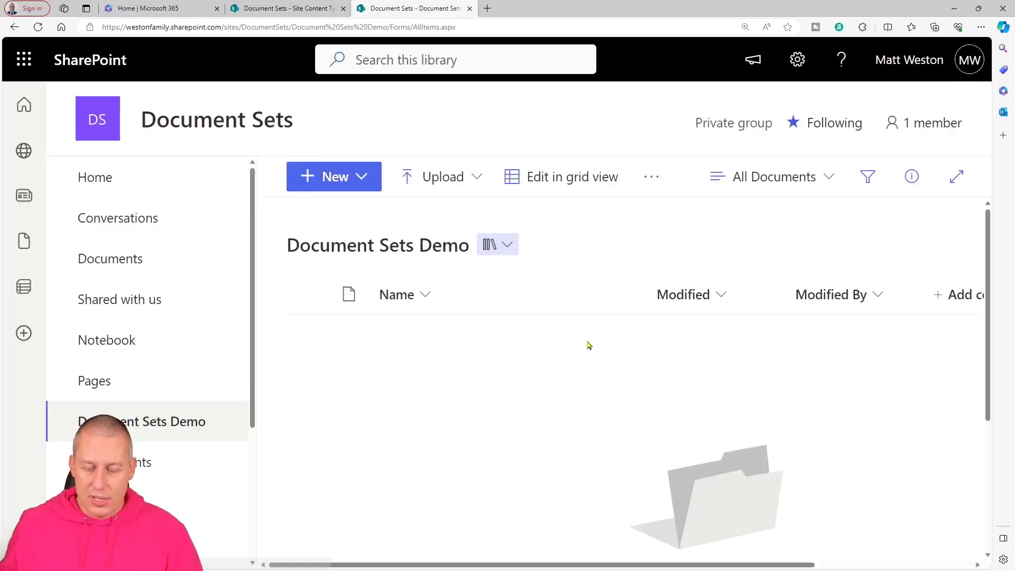
key(ctrl+minus)
key(ctrl+minus)
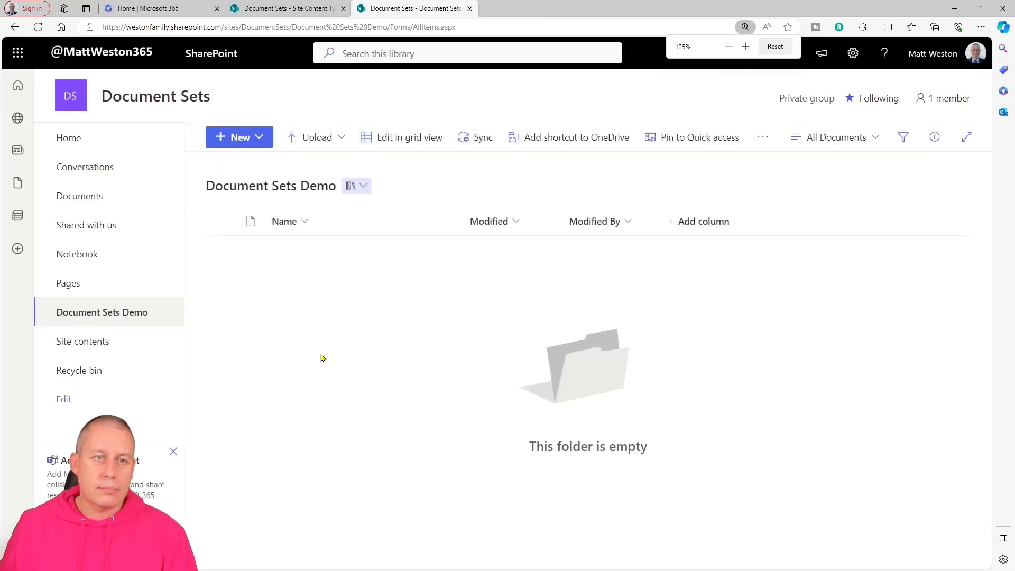
Step: Create a Client Document Set named Stark Industries, fill in its Client ID, and save it
click(260, 137)
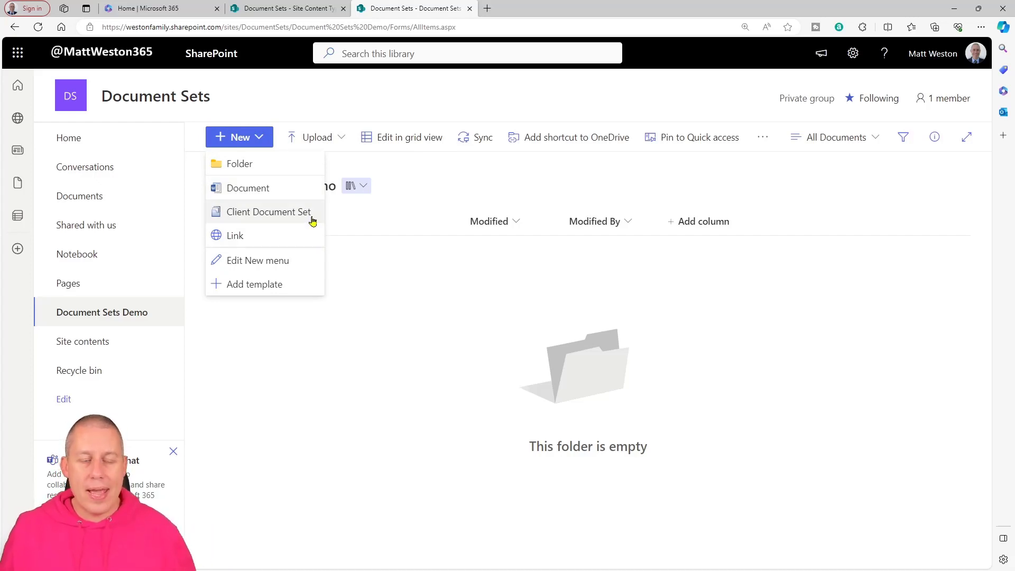
click(283, 213)
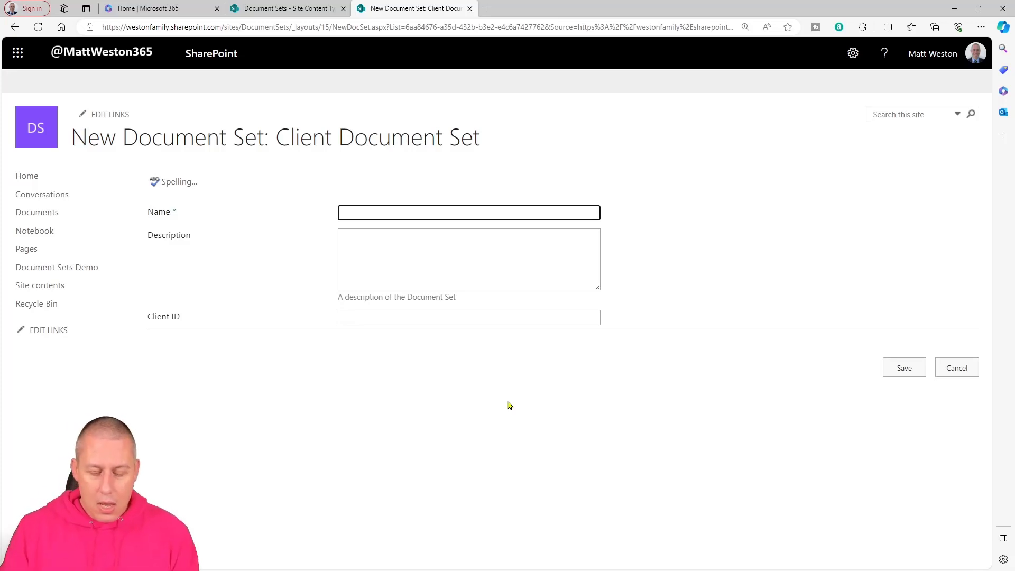
text(Stark Ind)
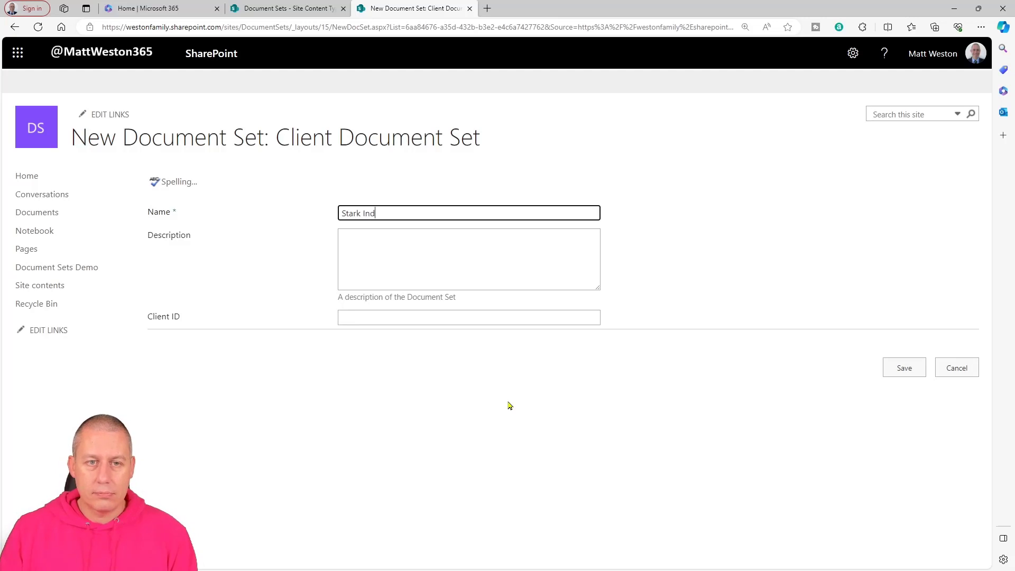
text(ustries)
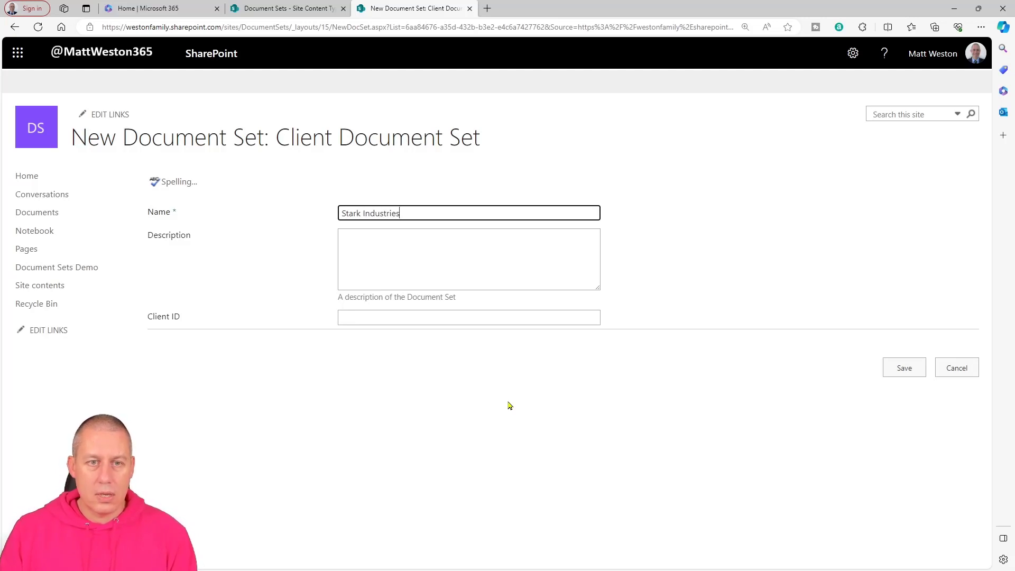
key(Tab)
click(447, 315)
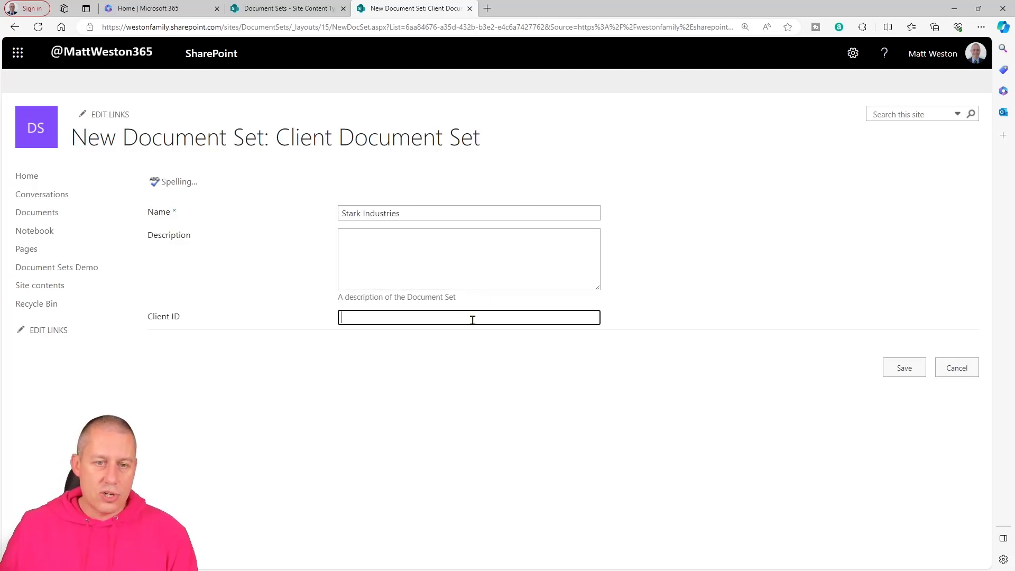
text(CLI)
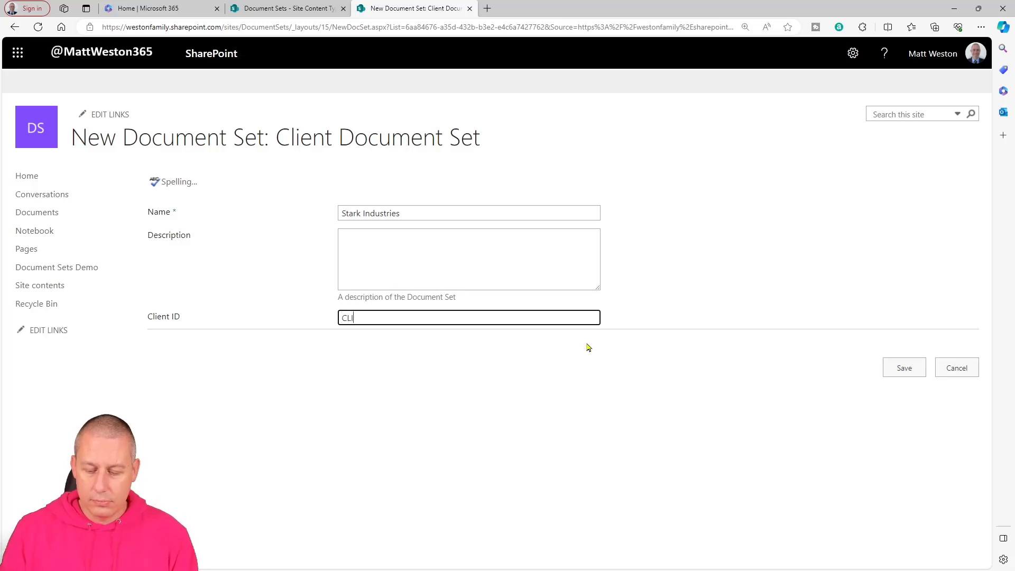
text(-0001)
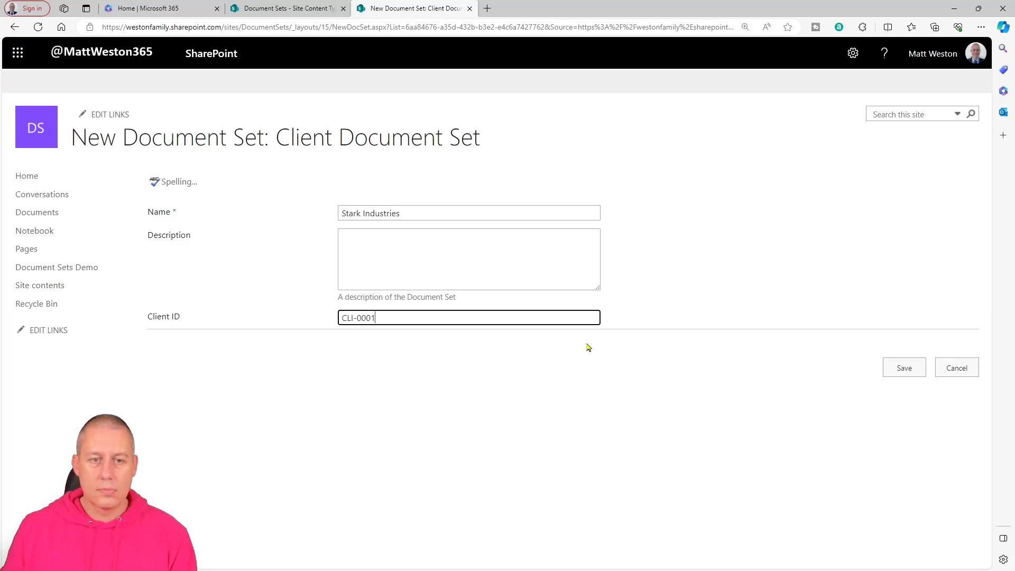
click(709, 268)
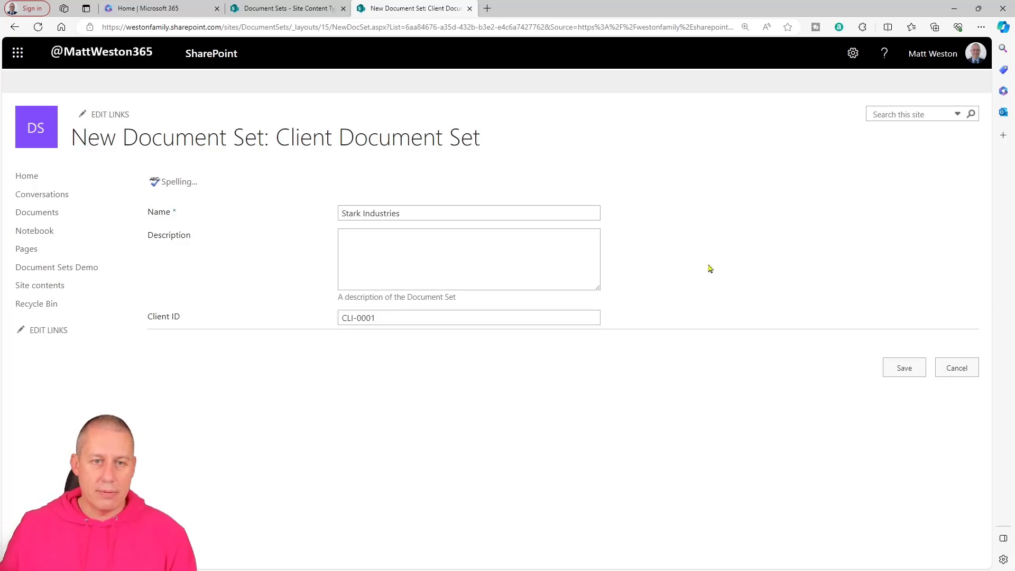
click(904, 368)
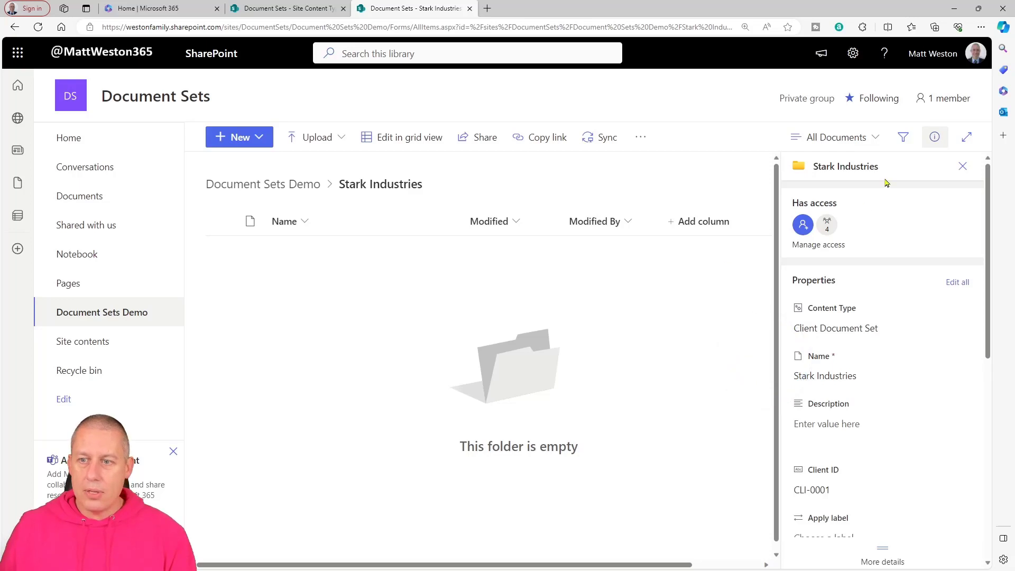
Step: Return to the Document Sets Demo library and select the Stark Industries document set to inspect its properties
click(282, 184)
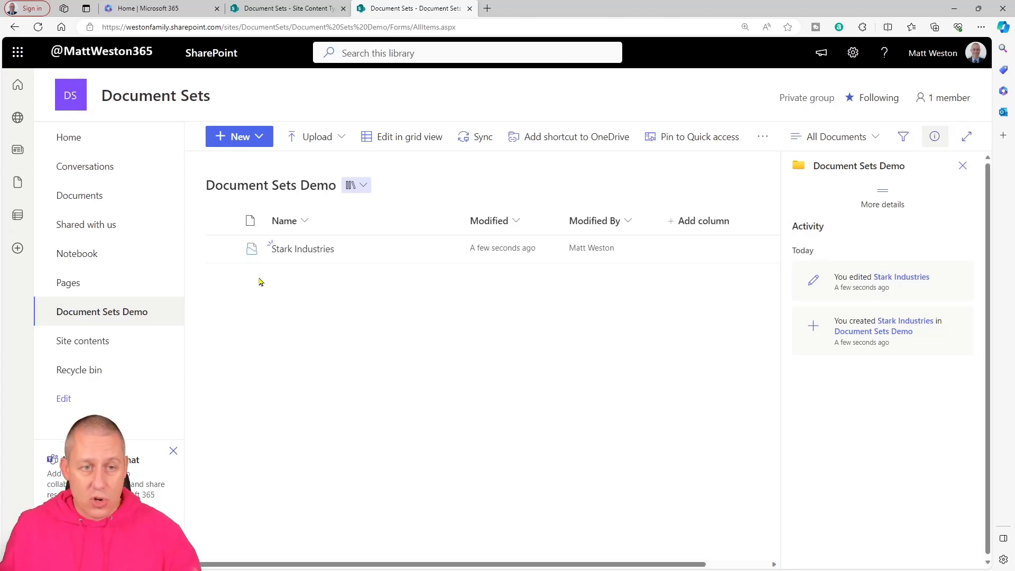
click(235, 258)
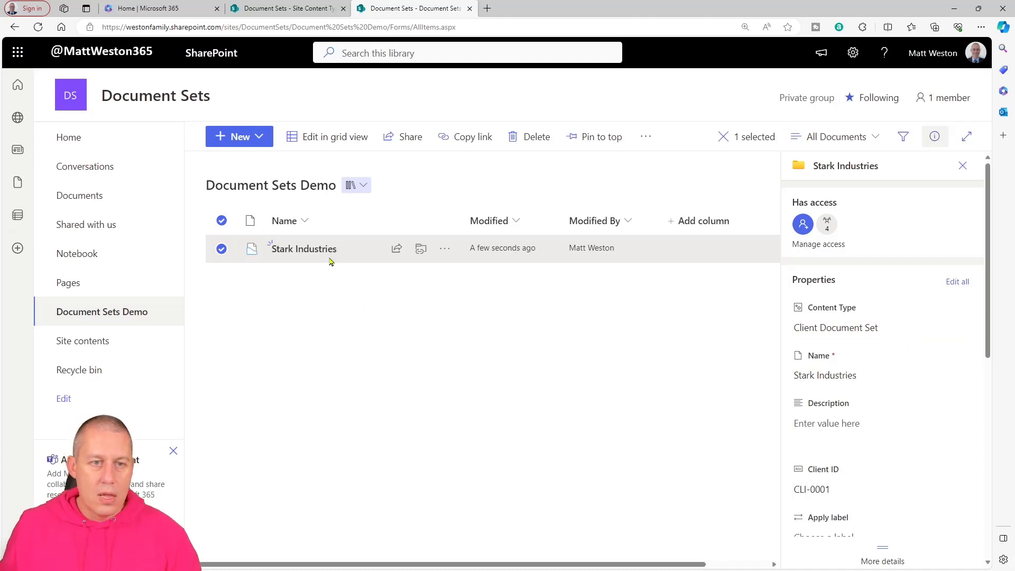
Step: Open the Stark Industries document set, close its details, and show the Client ID column in the view
click(312, 249)
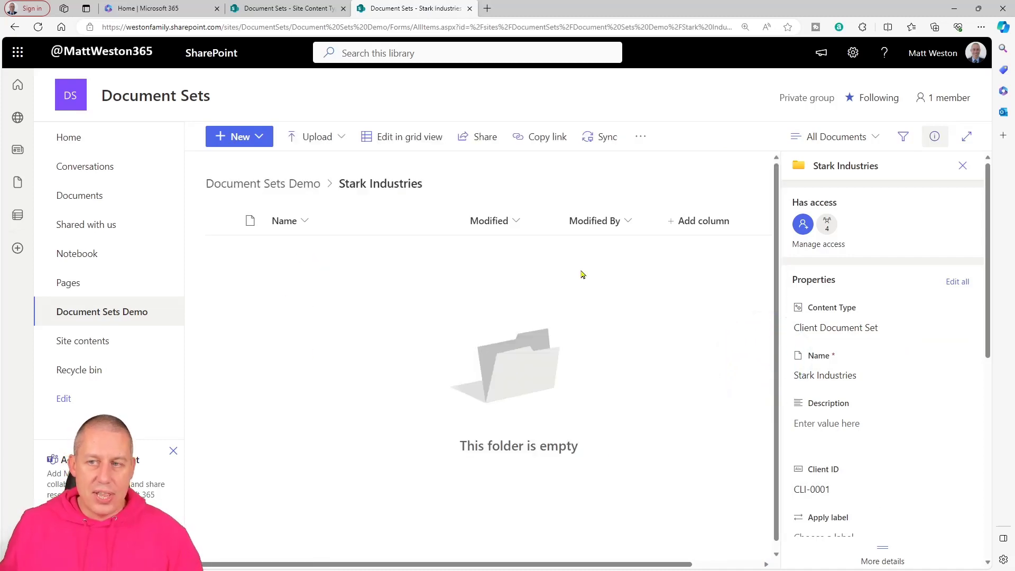
click(962, 166)
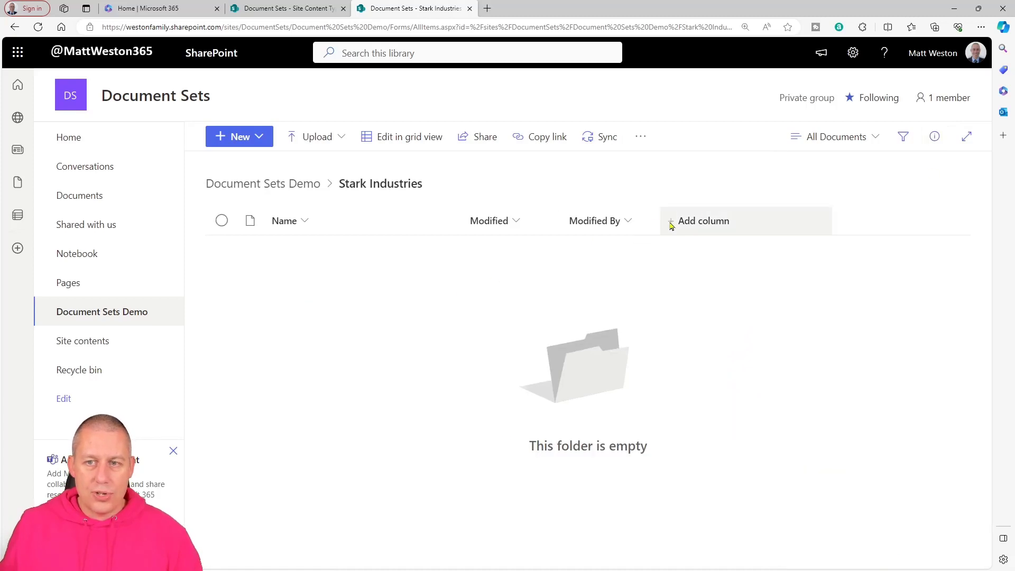
click(619, 221)
mouse_move(629, 344)
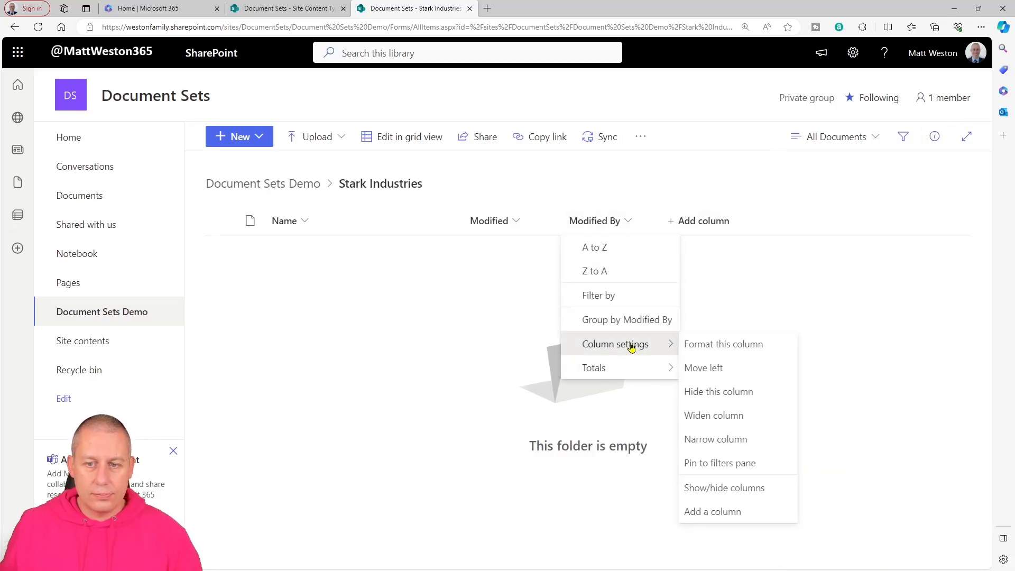
click(718, 484)
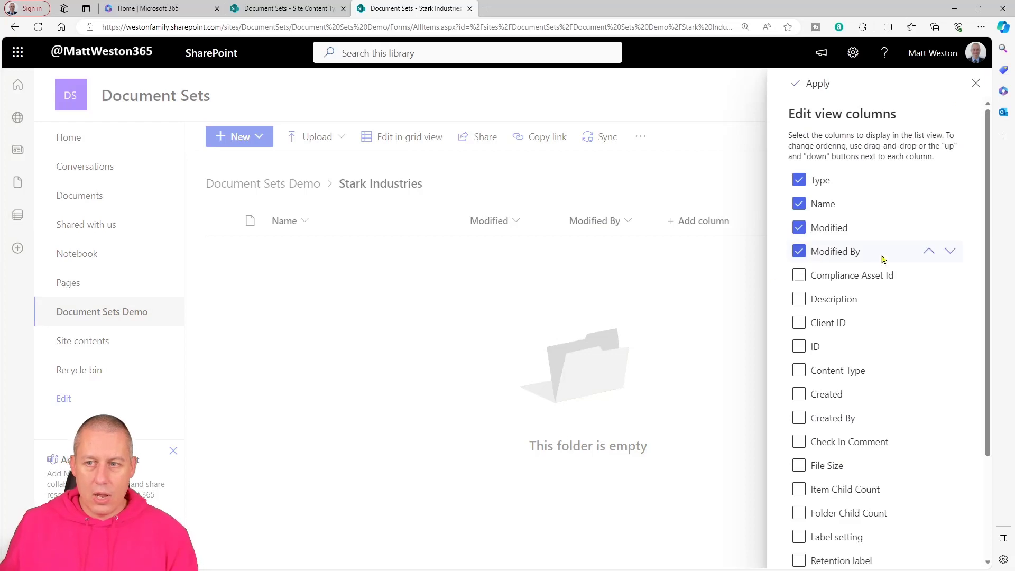
click(798, 323)
click(816, 85)
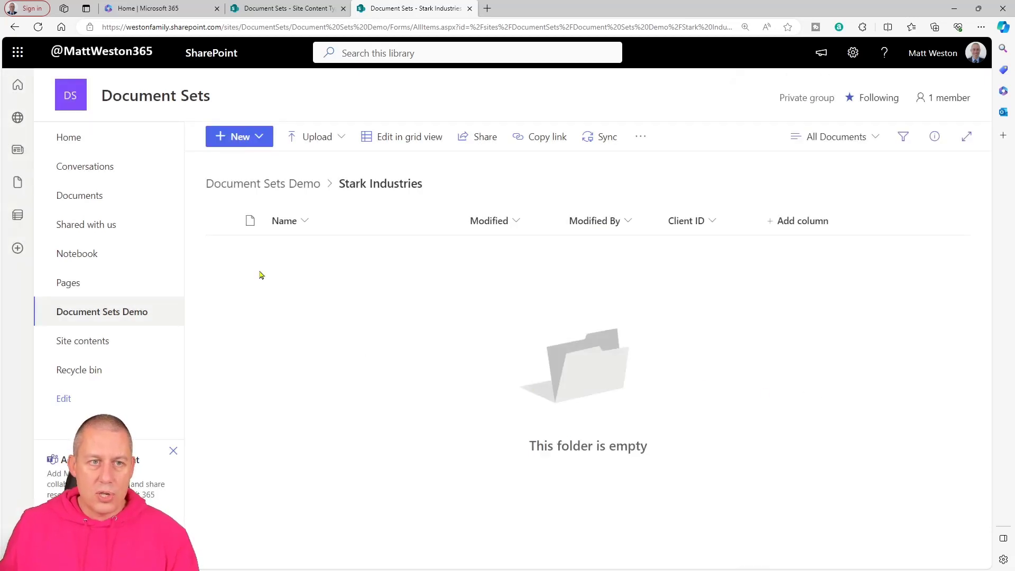
Step: Create a new Word document in the Stark Industries set, open it as a standard document, and enter "This is my test document"
click(259, 139)
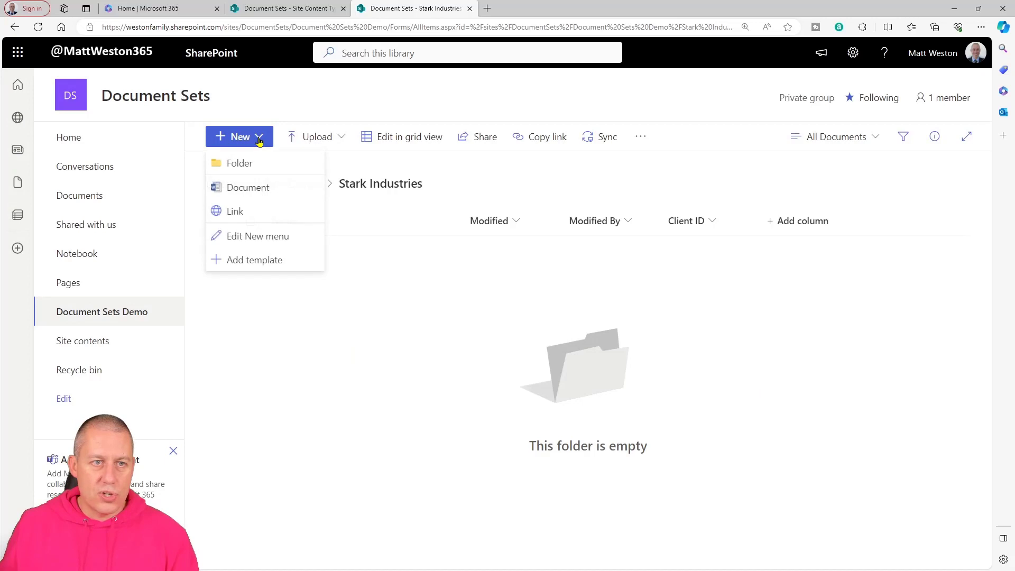
click(248, 189)
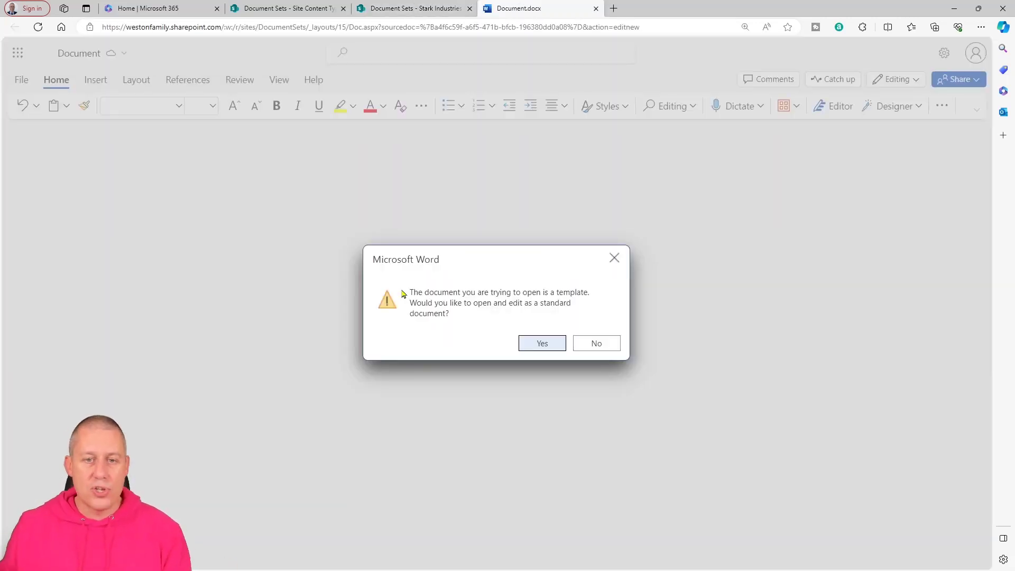
click(538, 349)
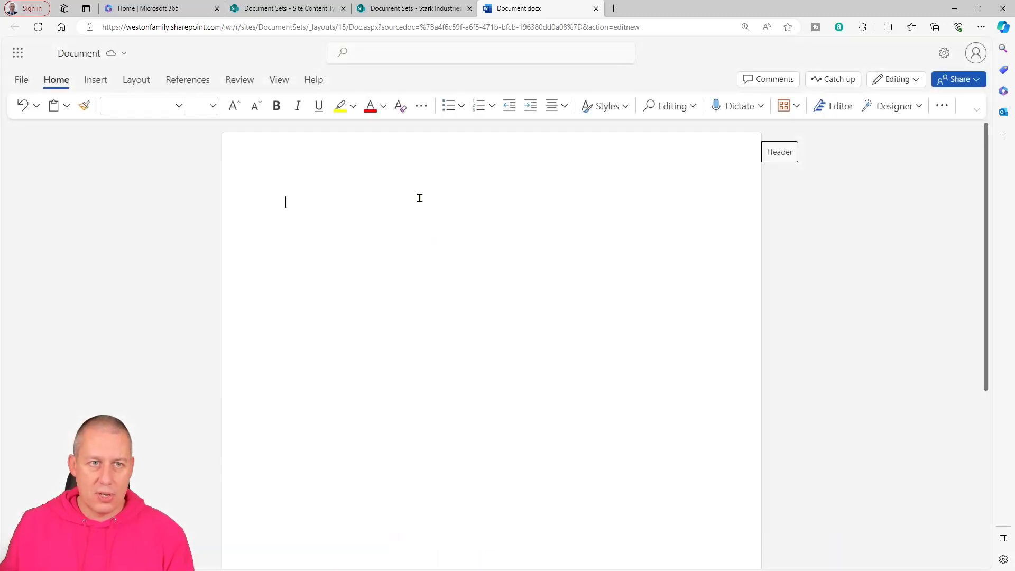
text(This is my test d)
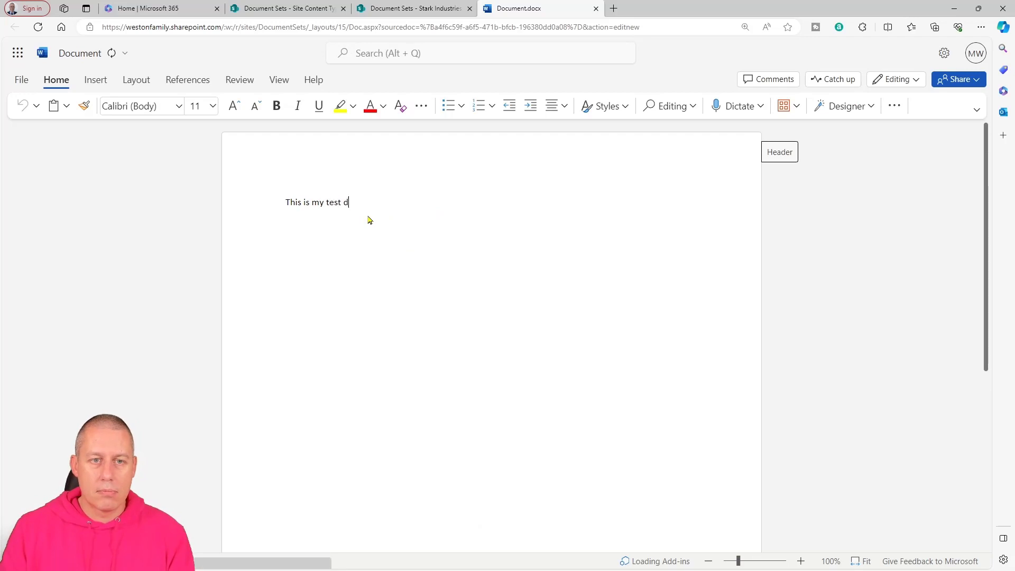
text(ocument)
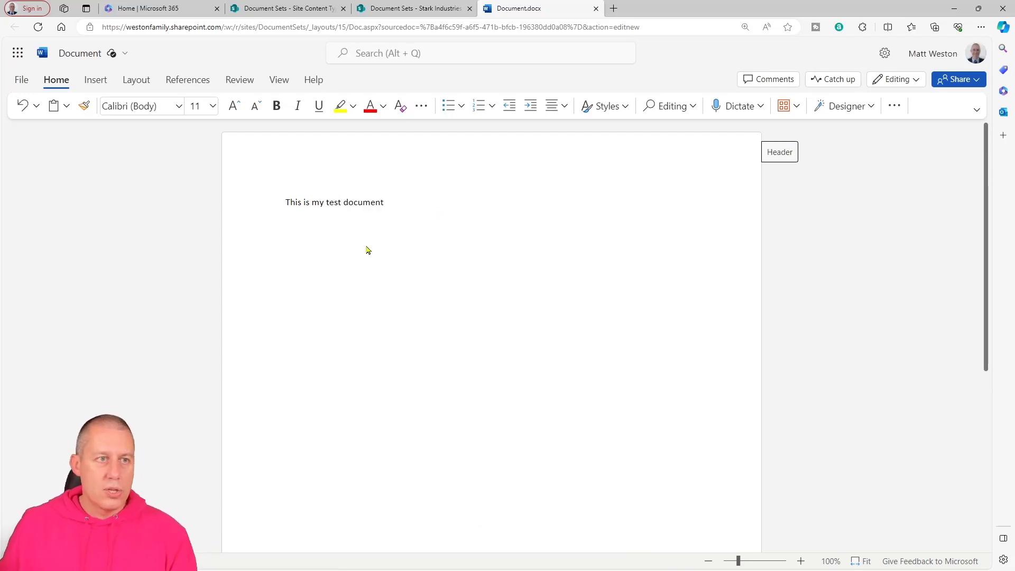
Step: Open the Word document's save location, Stark Industries, to check the new file's Client ID in the document set
click(123, 58)
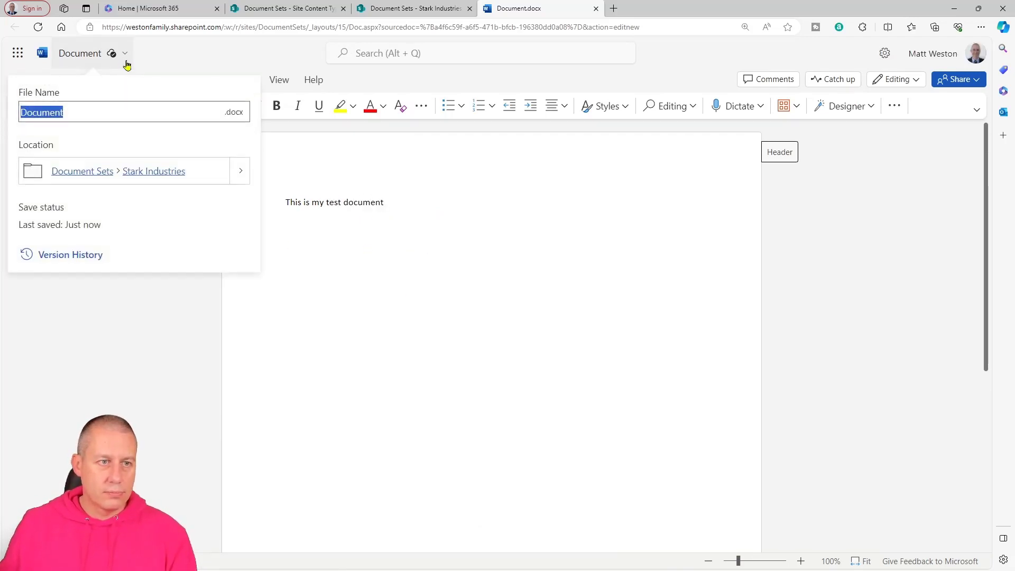
click(172, 175)
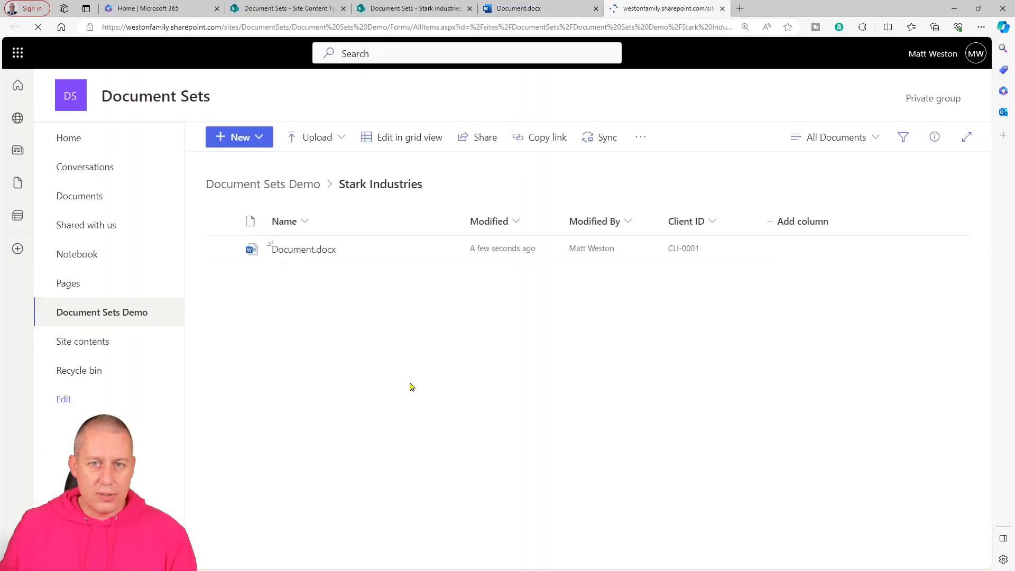
click(963, 167)
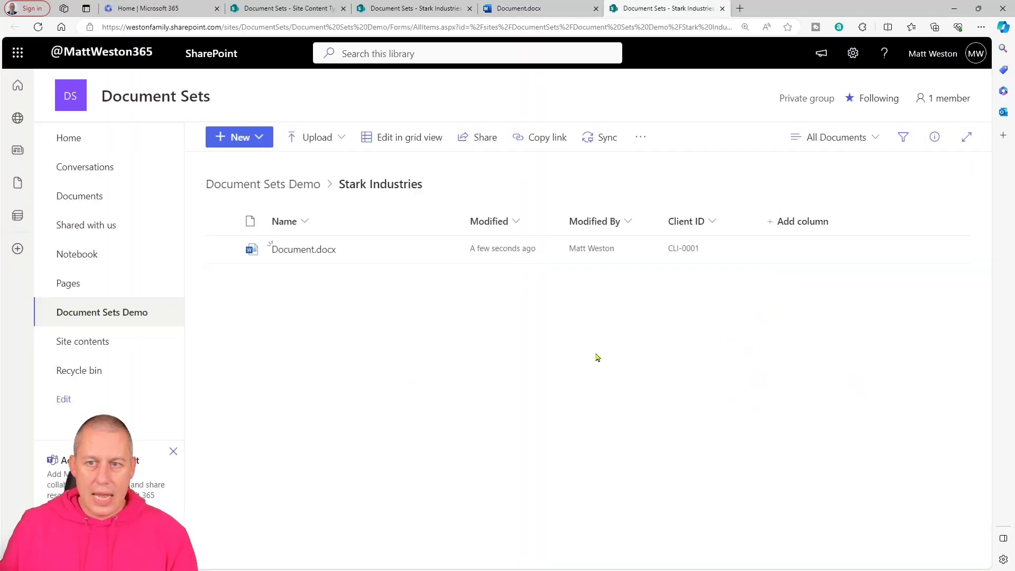